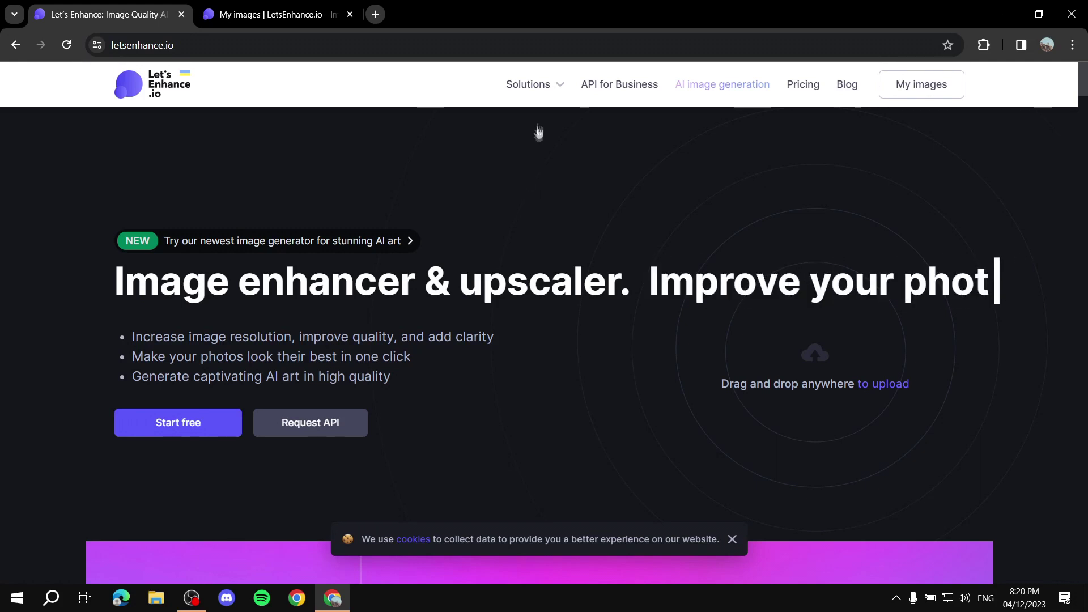
Step: Glance at the Solutions list, then dismiss it and close the file picker without choosing an image
click(562, 91)
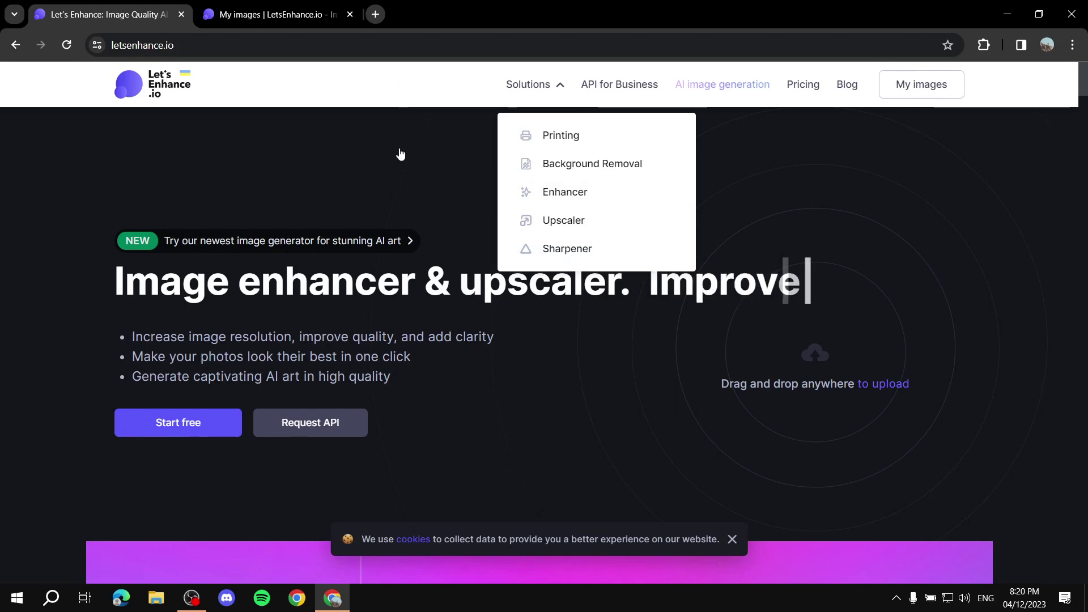
click(405, 149)
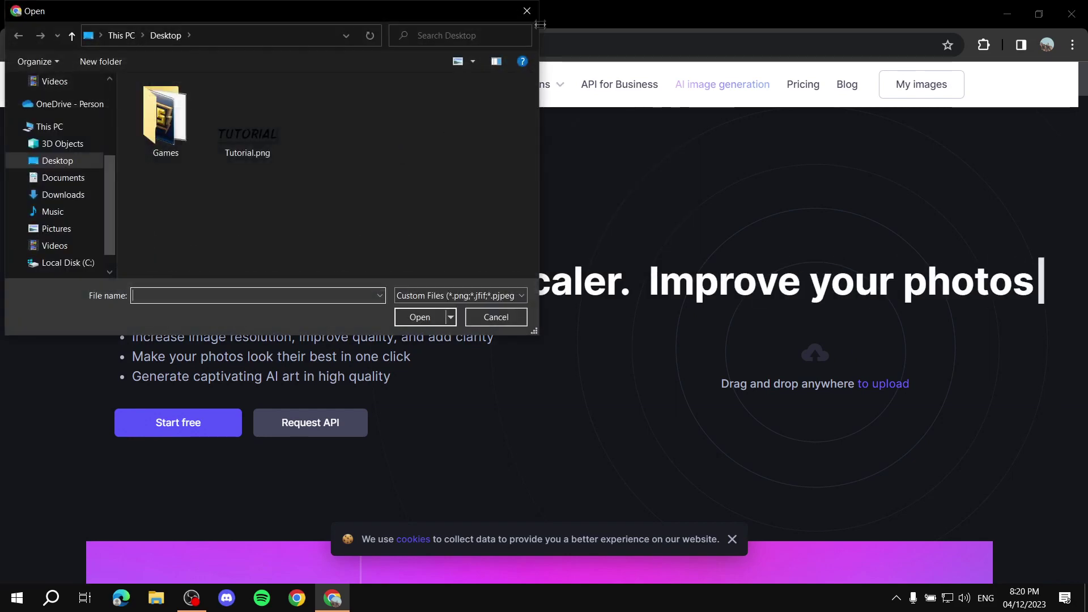
click(527, 11)
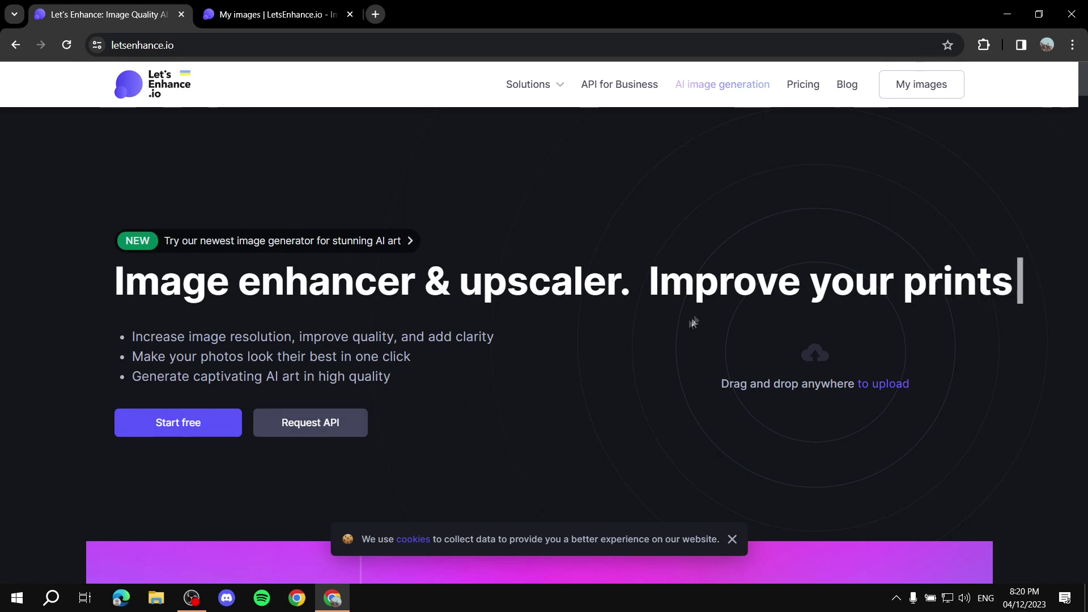
scroll(601, 329, down, 2)
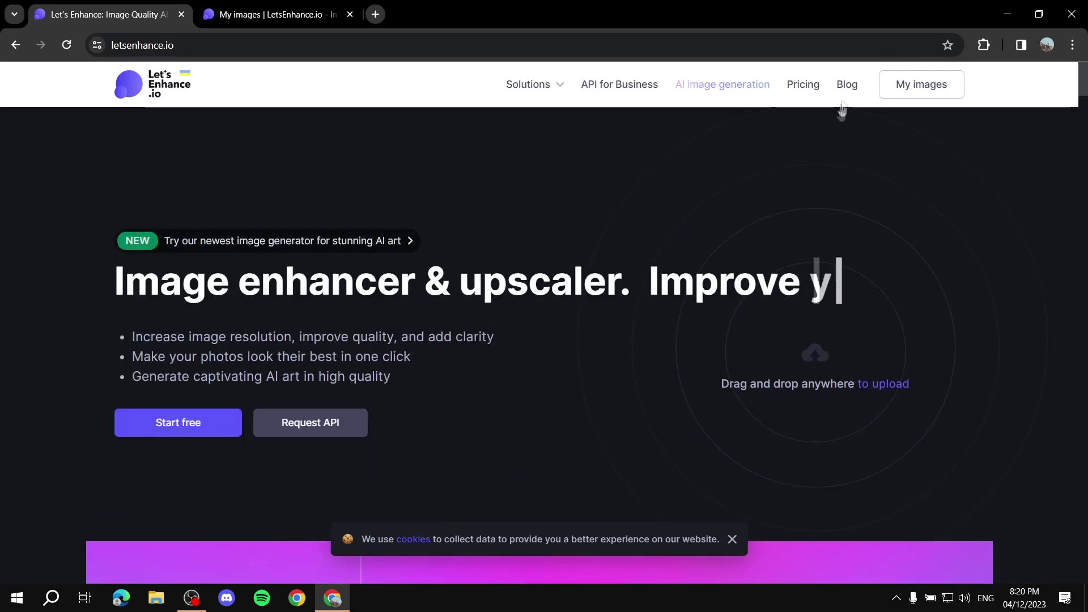
Step: Open the Pricing page and highlight the 100, 300 and 500 credit plan figures
click(803, 85)
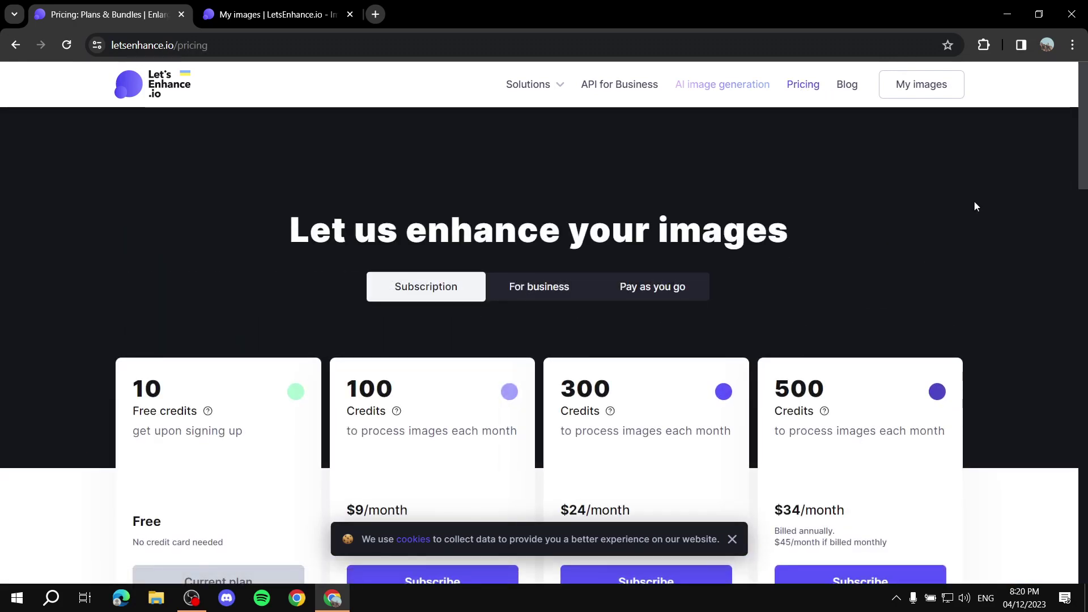
scroll(972, 203, down, 3)
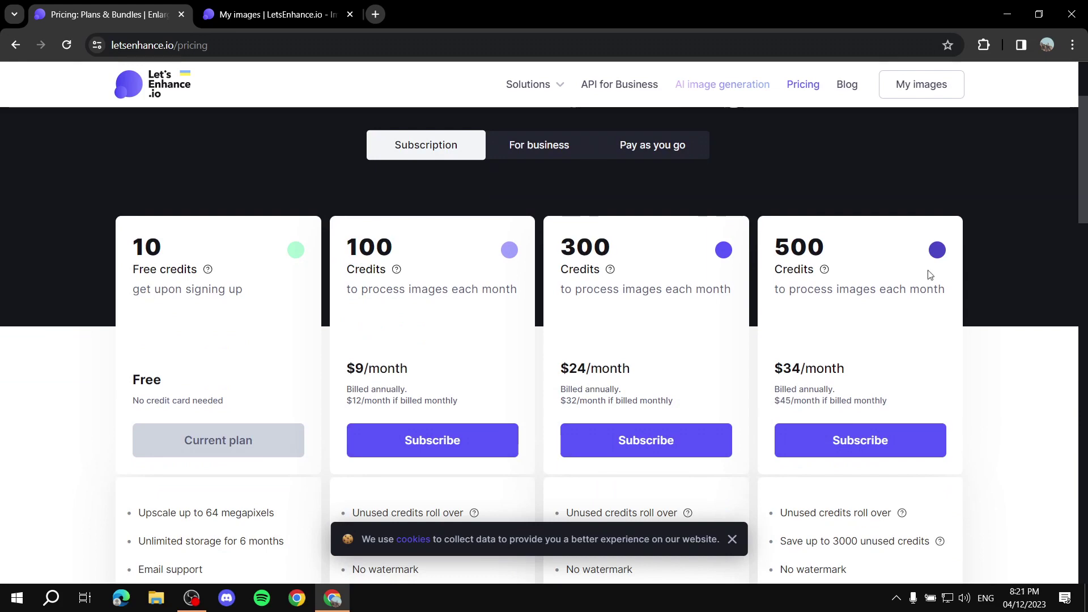
scroll(376, 352, down, 2)
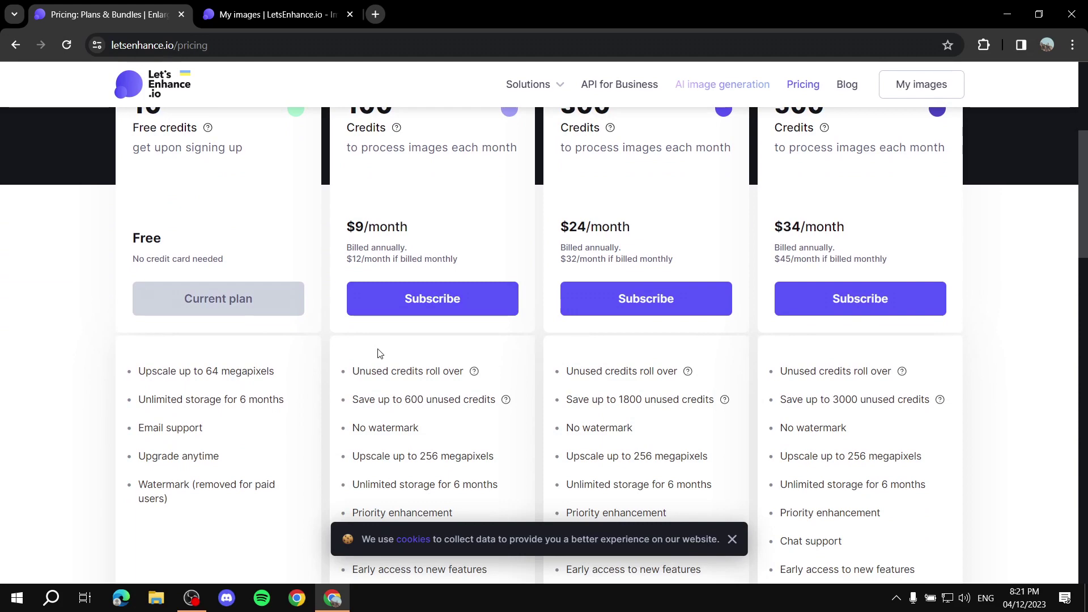
scroll(269, 249, up, 1)
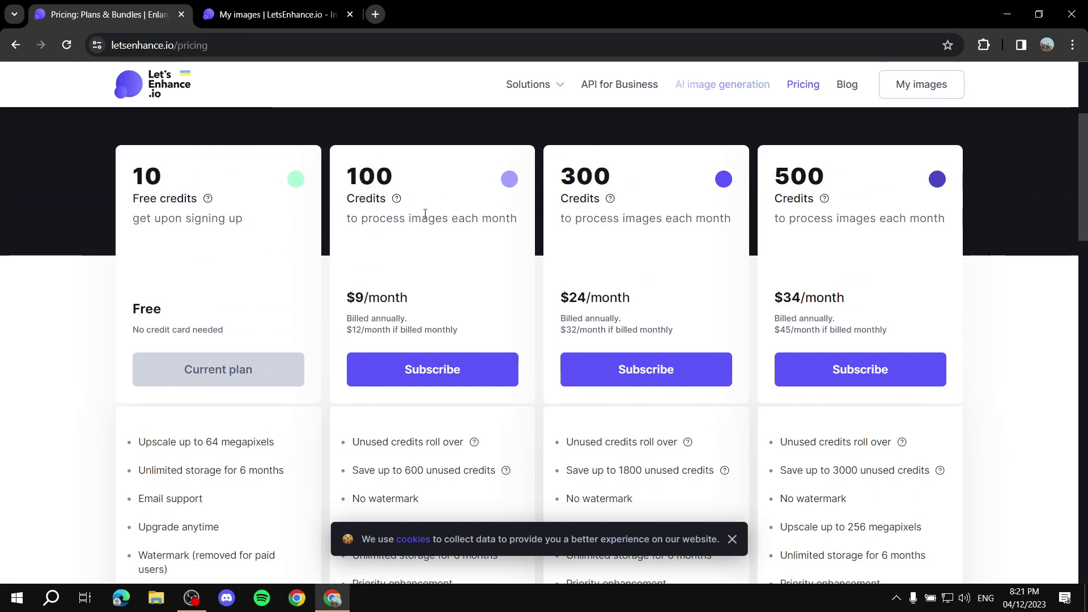
drag(351, 164, 445, 179)
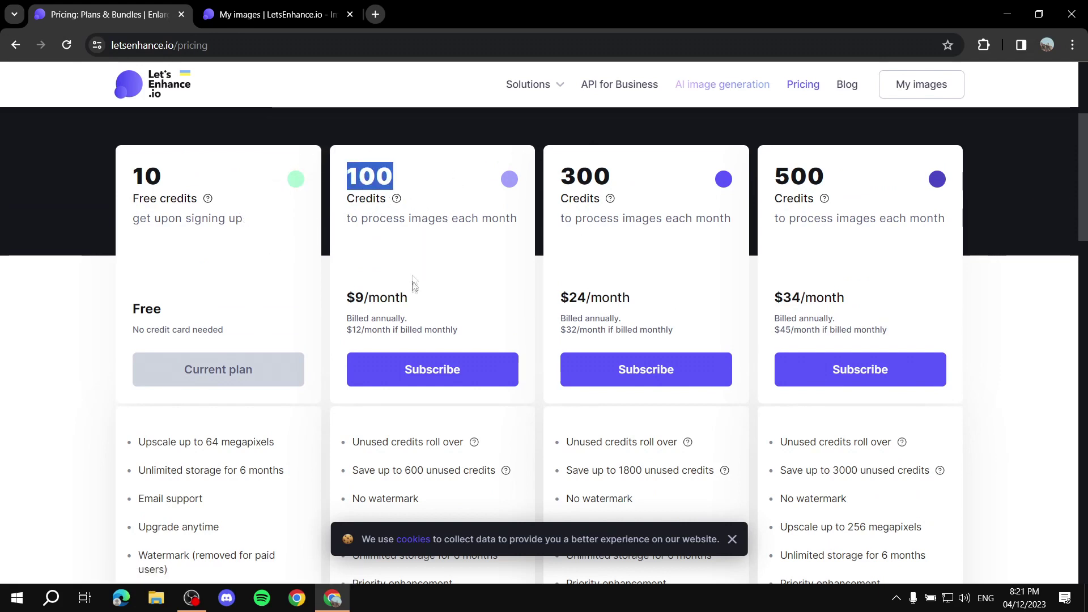
drag(547, 172, 680, 171)
drag(770, 173, 874, 170)
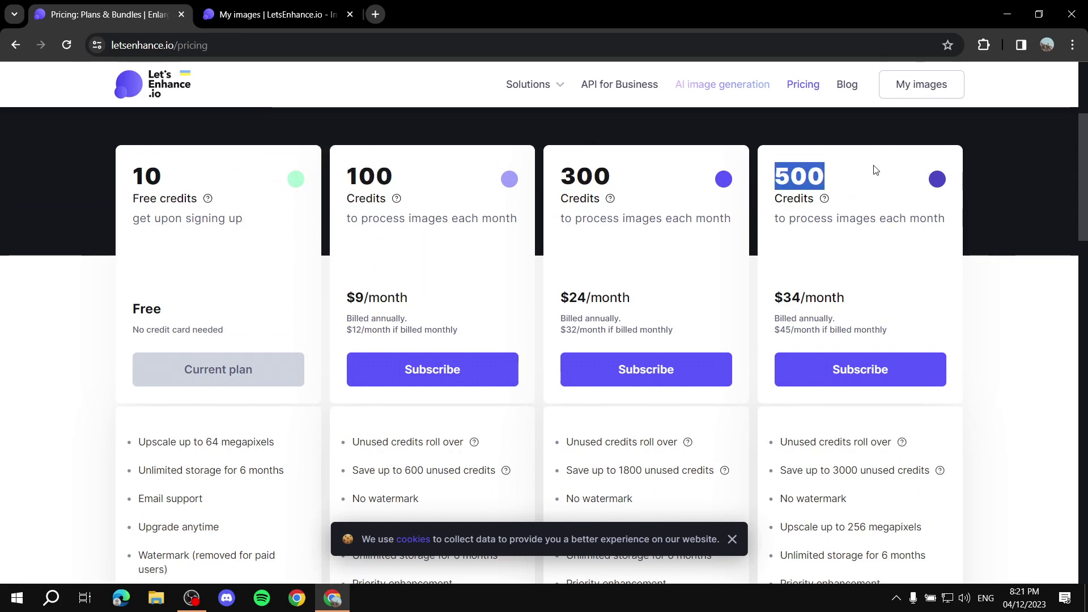
click(690, 264)
Step: Point out the 100-credit plan's 600 unused credits and No watermark features
scroll(510, 329, down, 3)
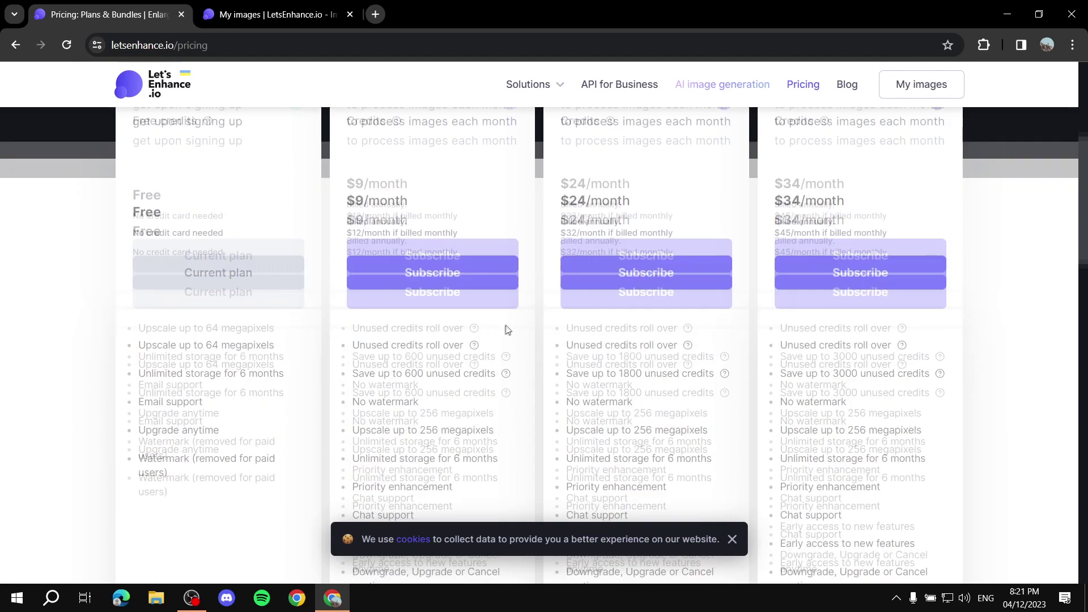
scroll(651, 175, up, 3)
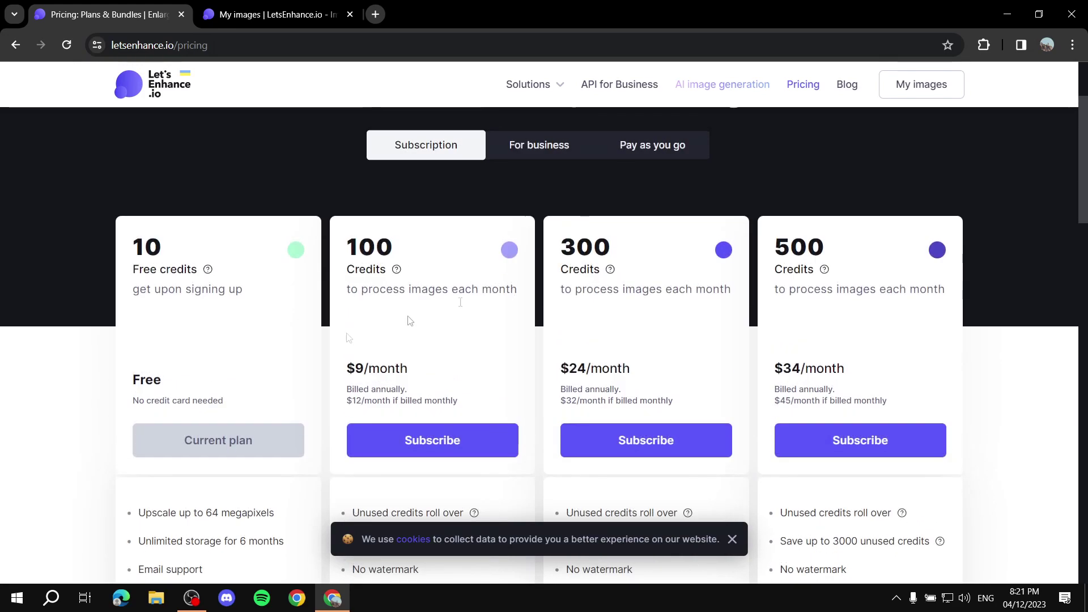
scroll(628, 234, down, 4)
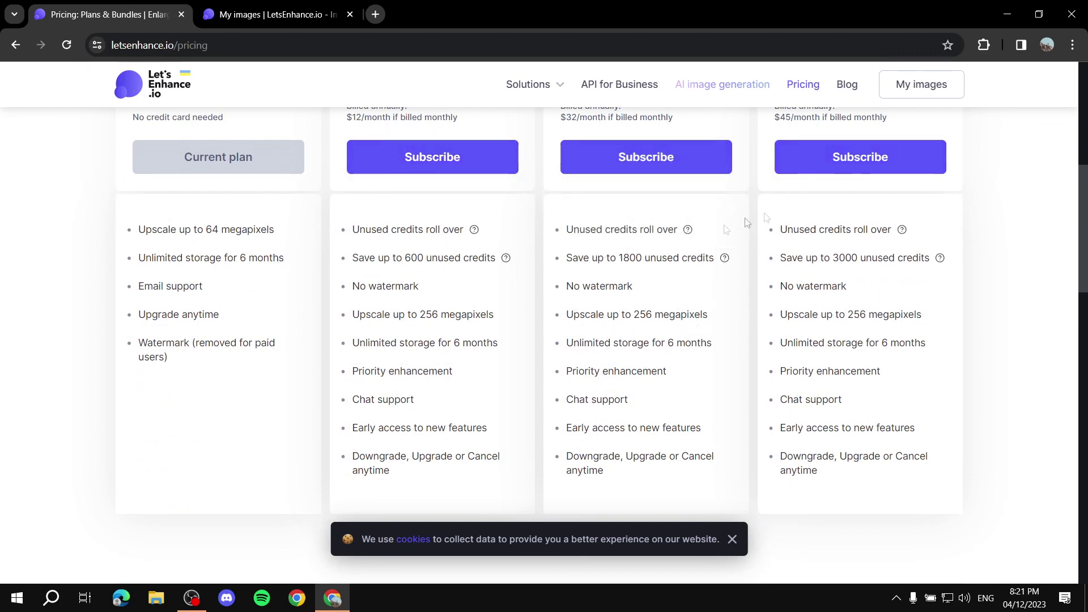
drag(402, 258, 501, 257)
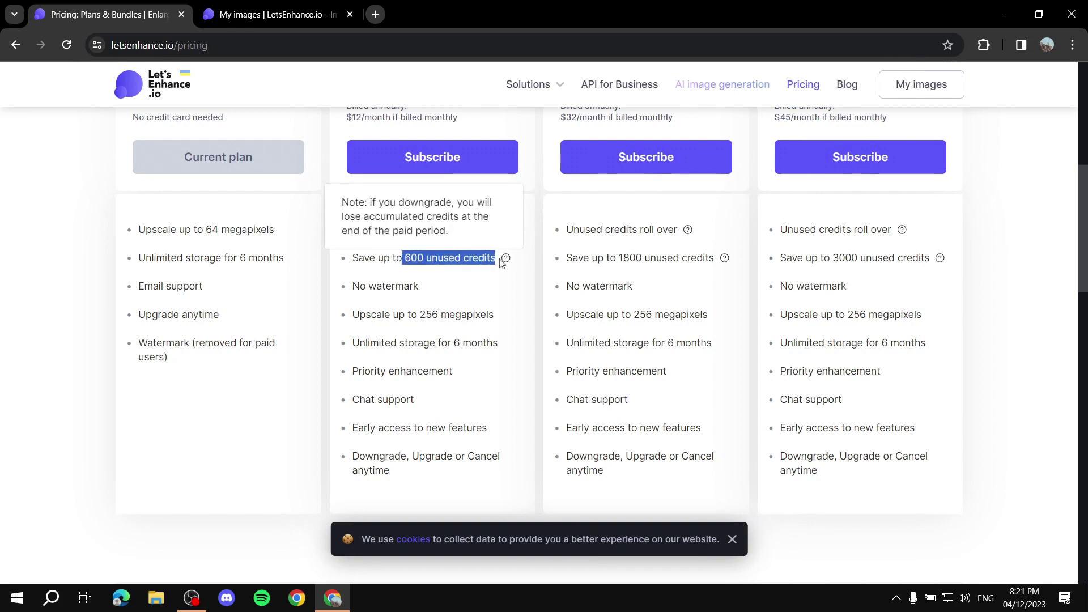
click(485, 285)
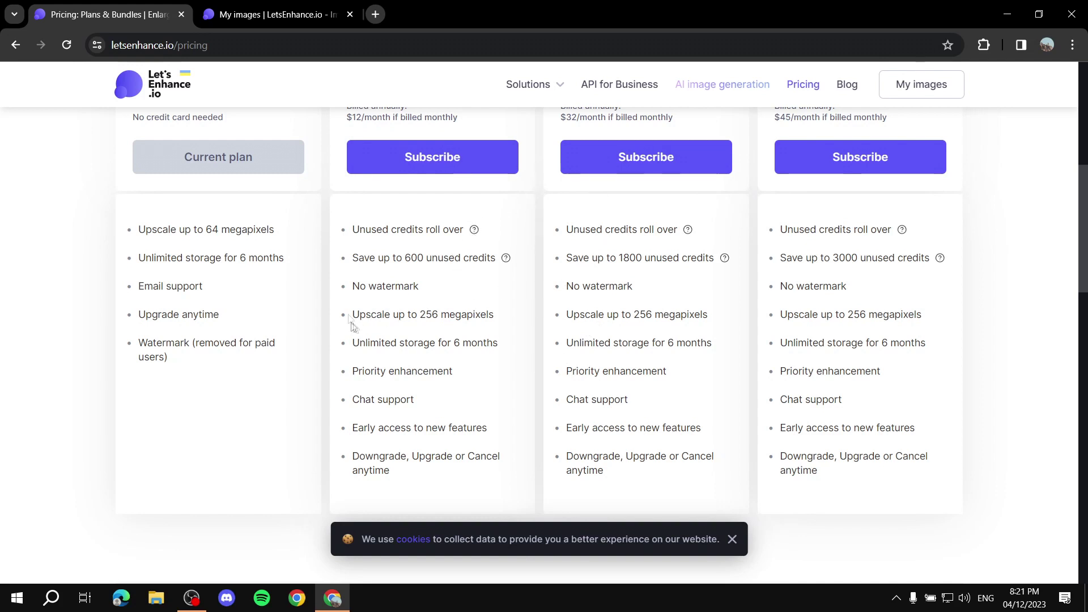
drag(351, 290, 445, 291)
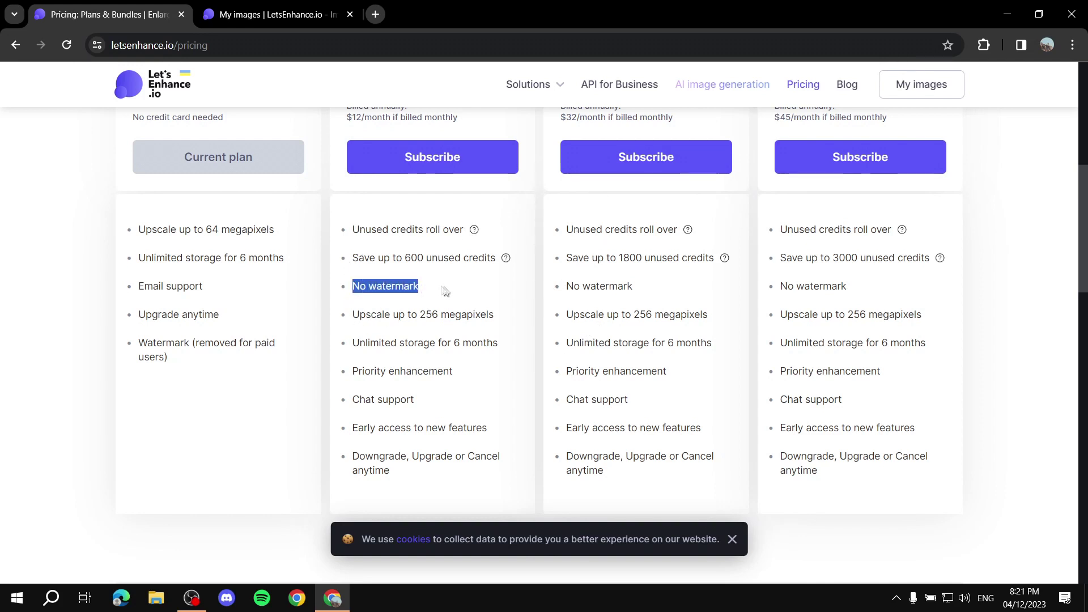
click(491, 284)
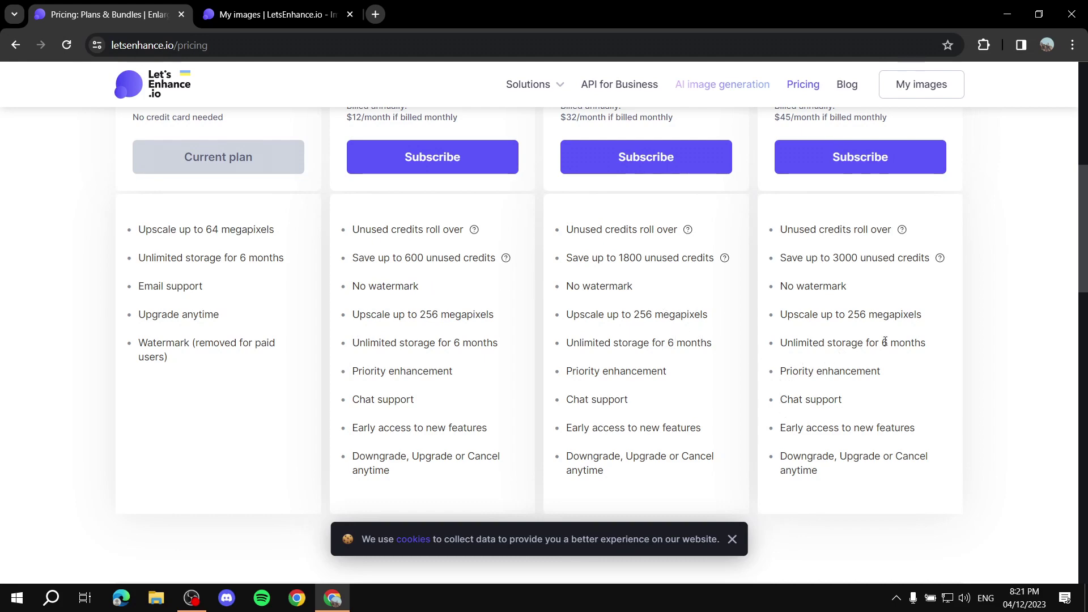
scroll(885, 340, up, 6)
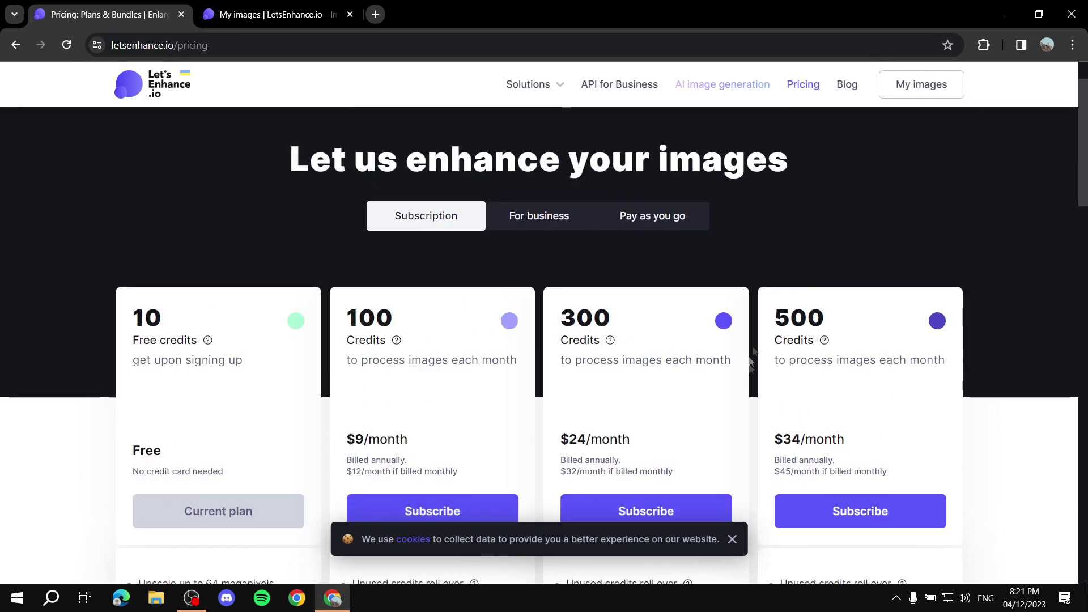
Step: Show the pay-as-you-go credit bundles and highlight the 50-credit bundle figure
click(675, 226)
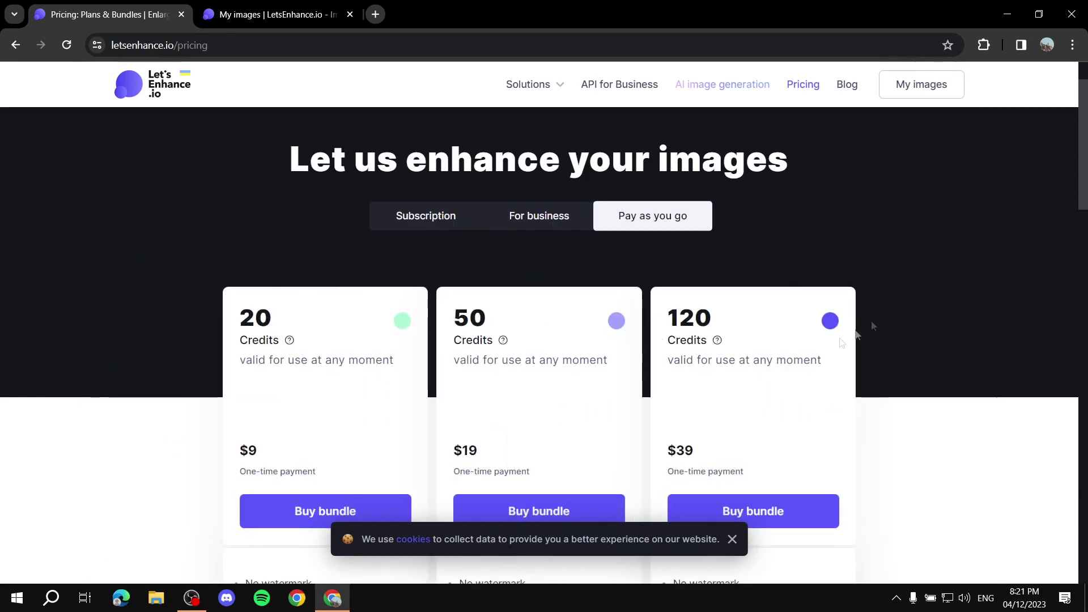
drag(455, 327, 515, 321)
click(529, 327)
Step: Dismiss the cookie notice, return to subscription plans, and go to the enhancement workspace
click(731, 540)
click(415, 229)
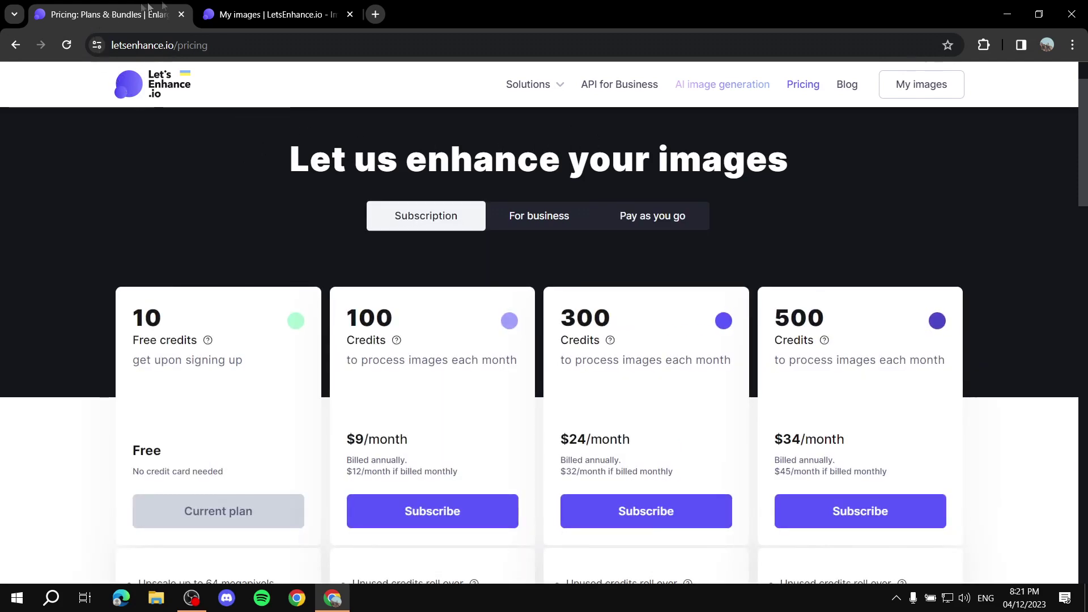
click(139, 88)
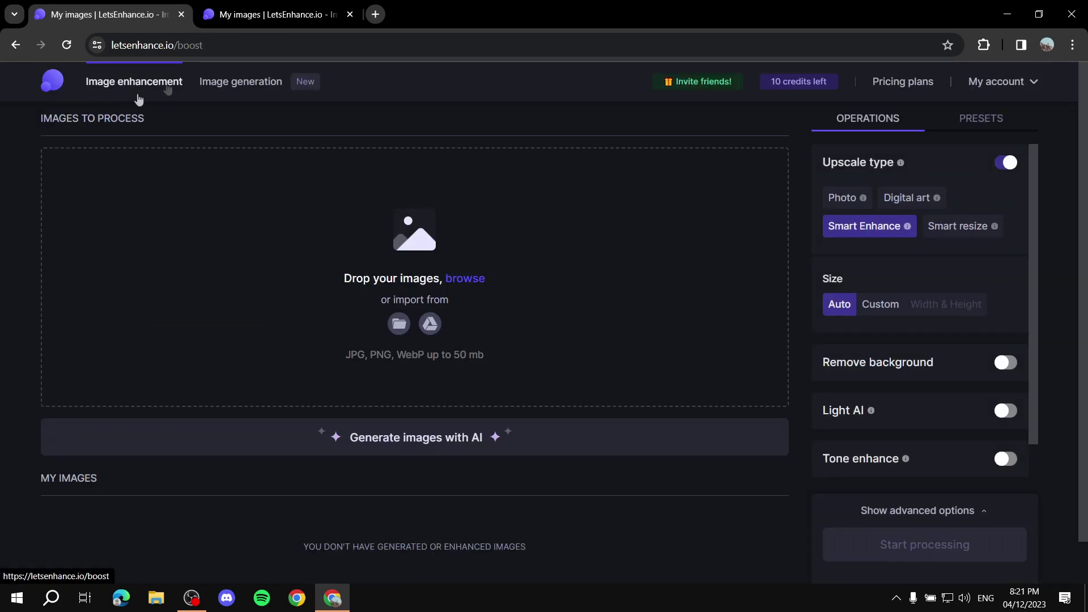
Step: Load the home page by removing /boost from the address, close that tab, and go to Image generation
click(201, 45)
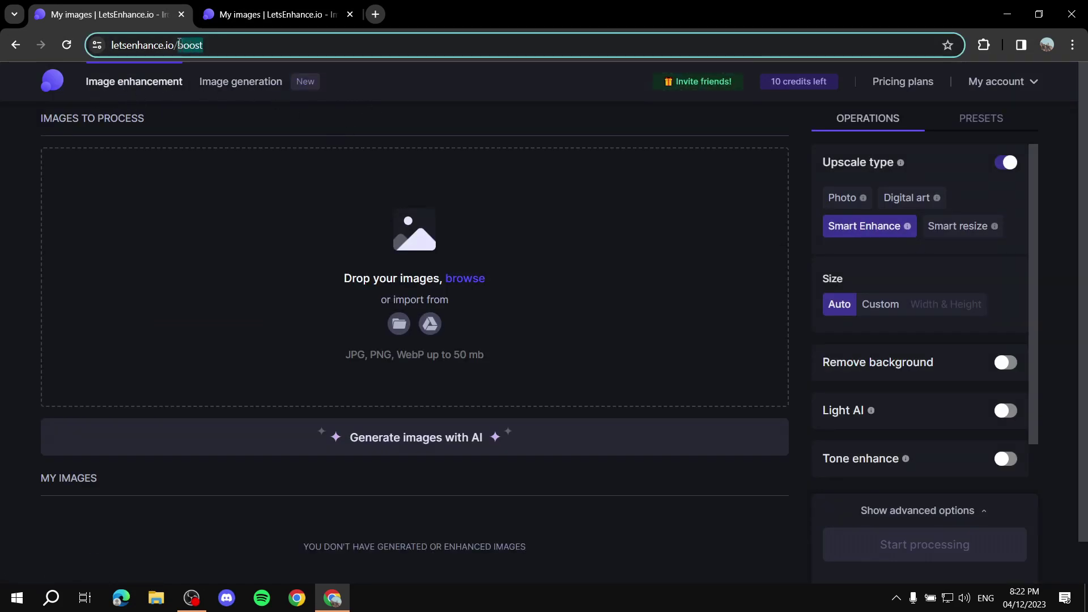
key(BackSpace)
key(Return)
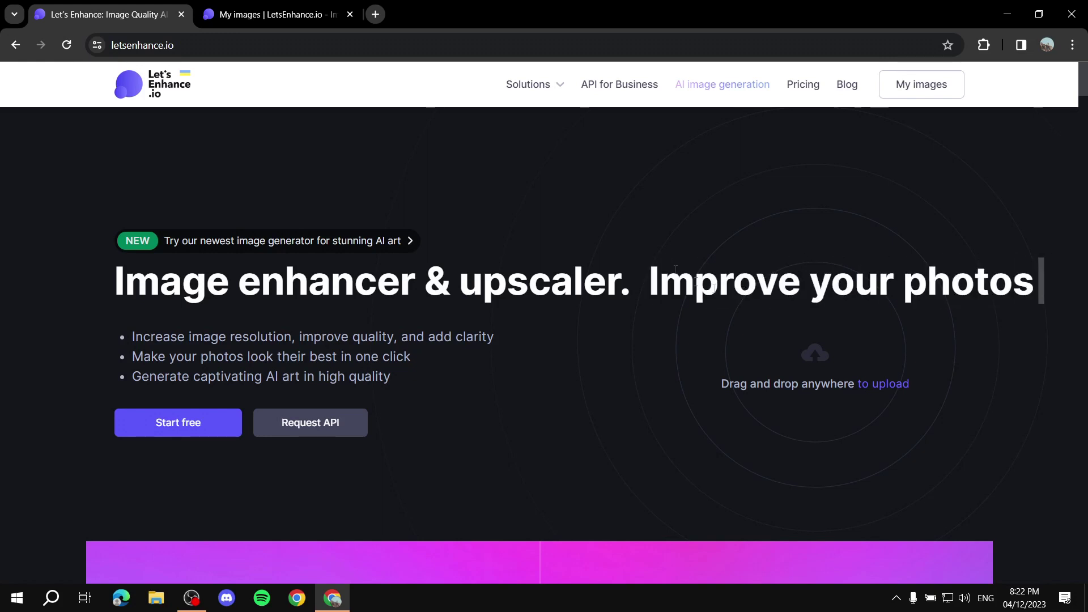
click(181, 15)
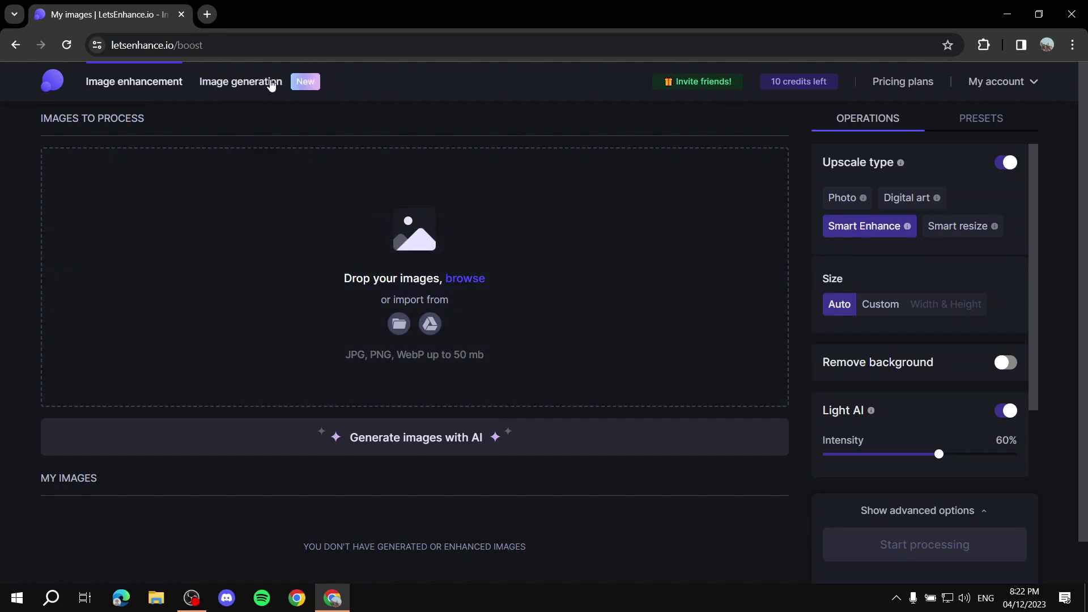
click(271, 83)
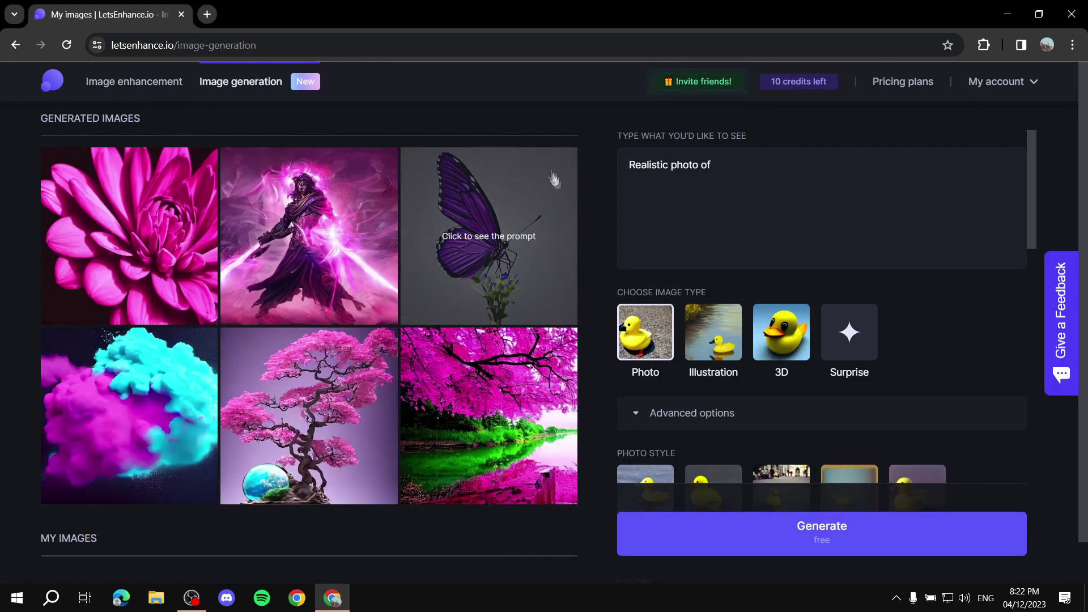
Step: Return to Image generation and try random Surprise prompts and the 3D image type
click(96, 86)
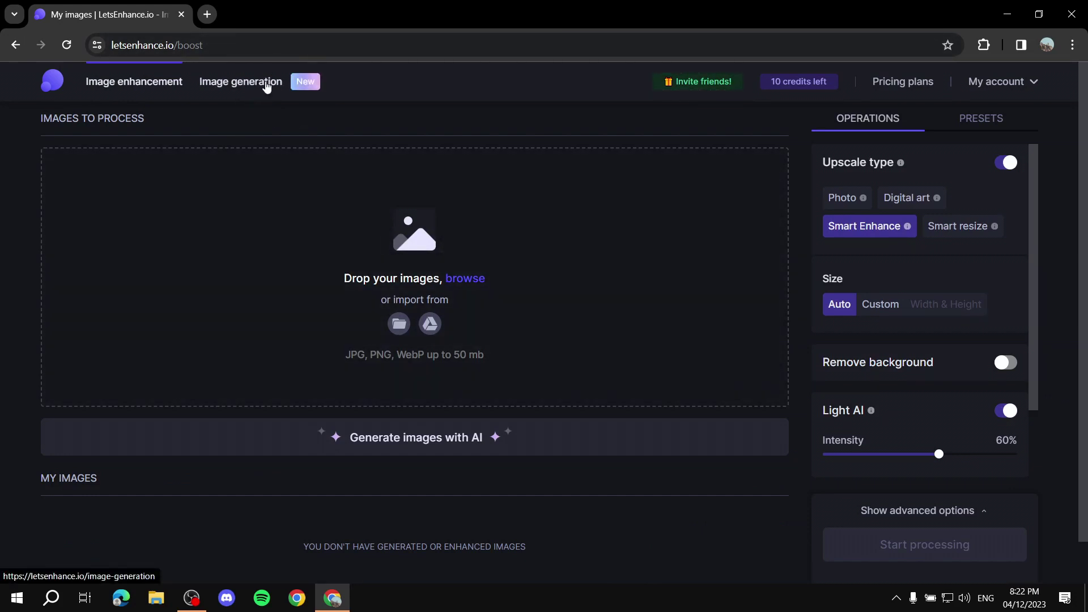
click(267, 86)
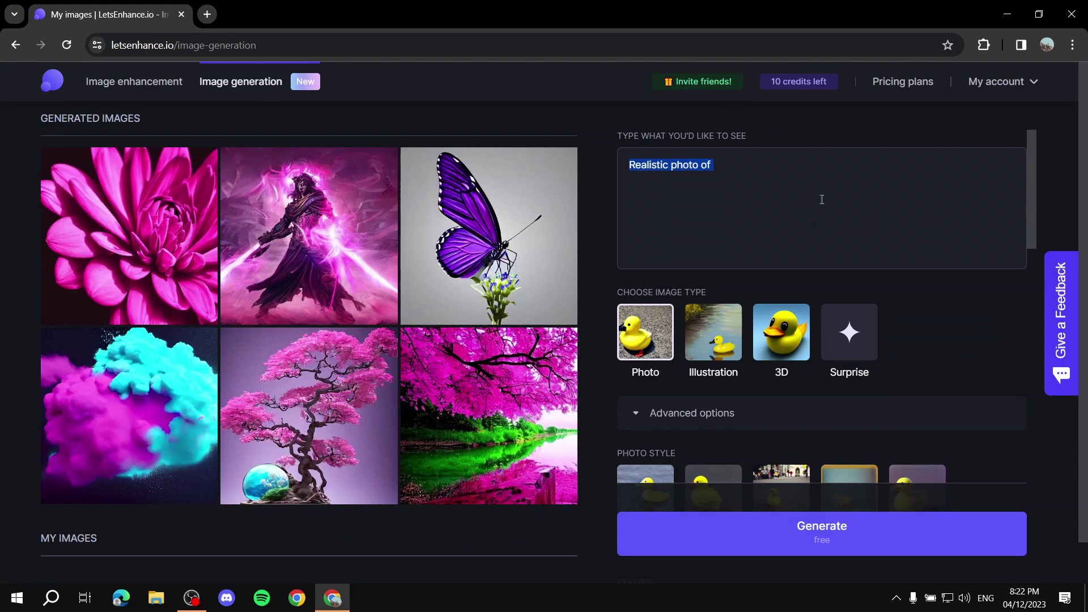
click(842, 320)
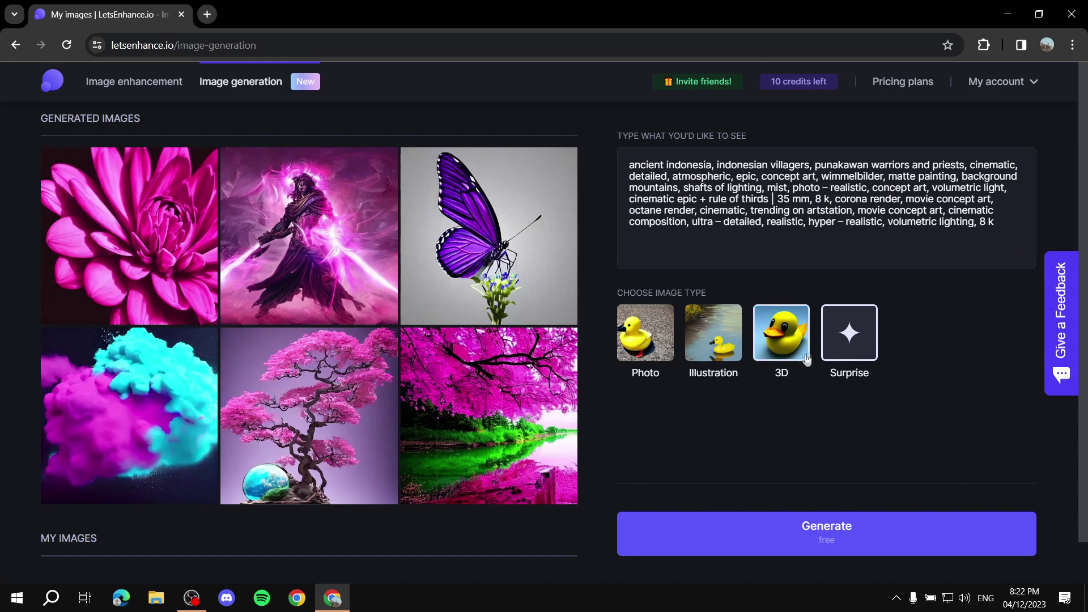
click(782, 334)
click(864, 329)
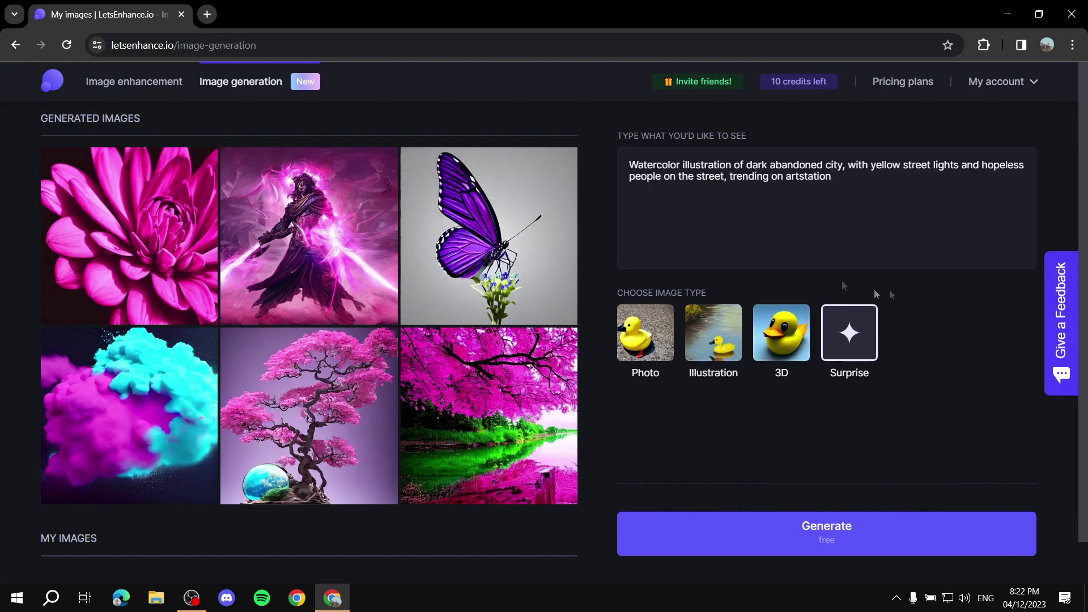
Step: Select the whole suggested ancient Indonesia prompt and delete it, leaving the box empty
drag(627, 164, 730, 157)
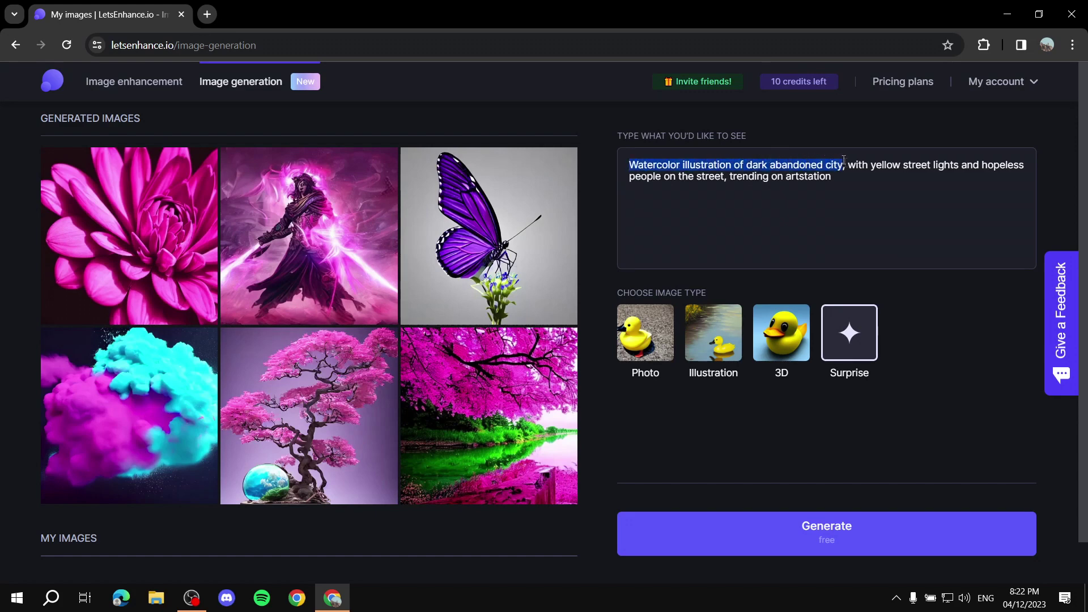
click(853, 323)
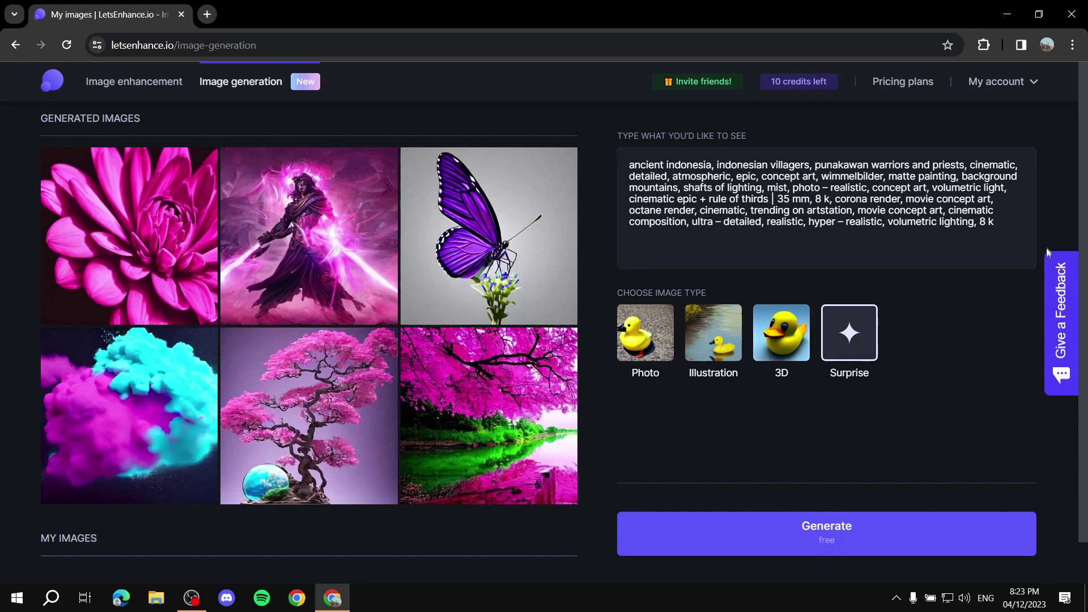
drag(1014, 228, 636, 148)
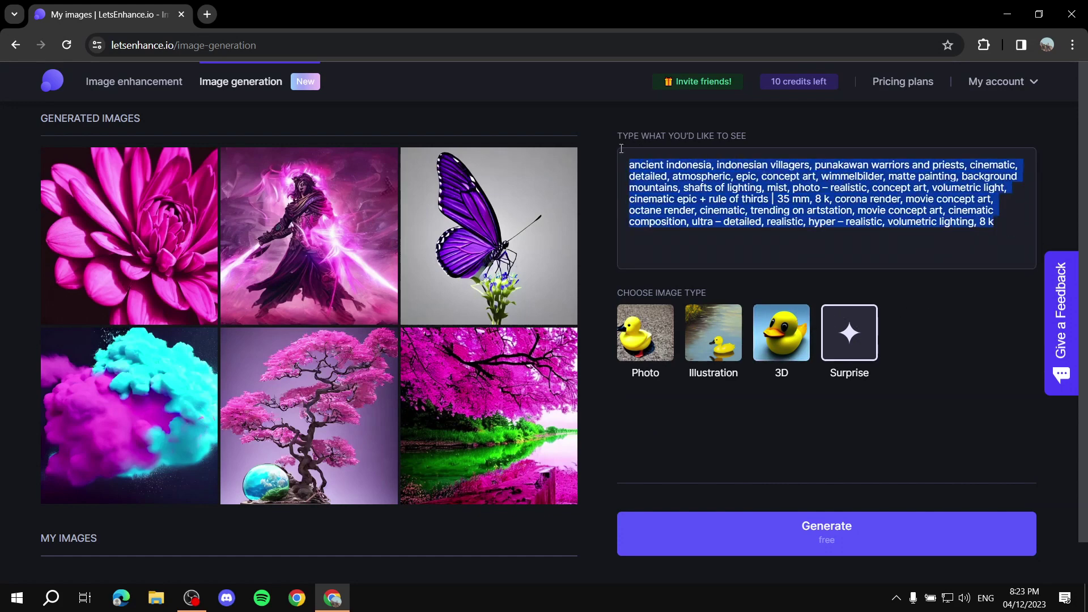
key(BackSpace)
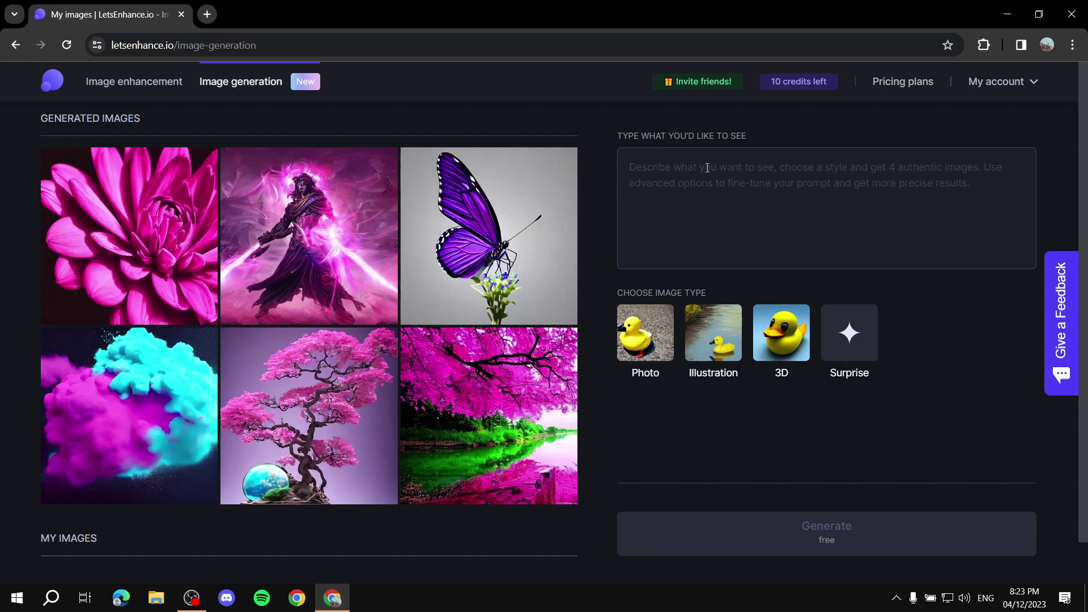
Step: Type 'Blue' into the prompt and set the image type to Illustration
text(Blue nature)
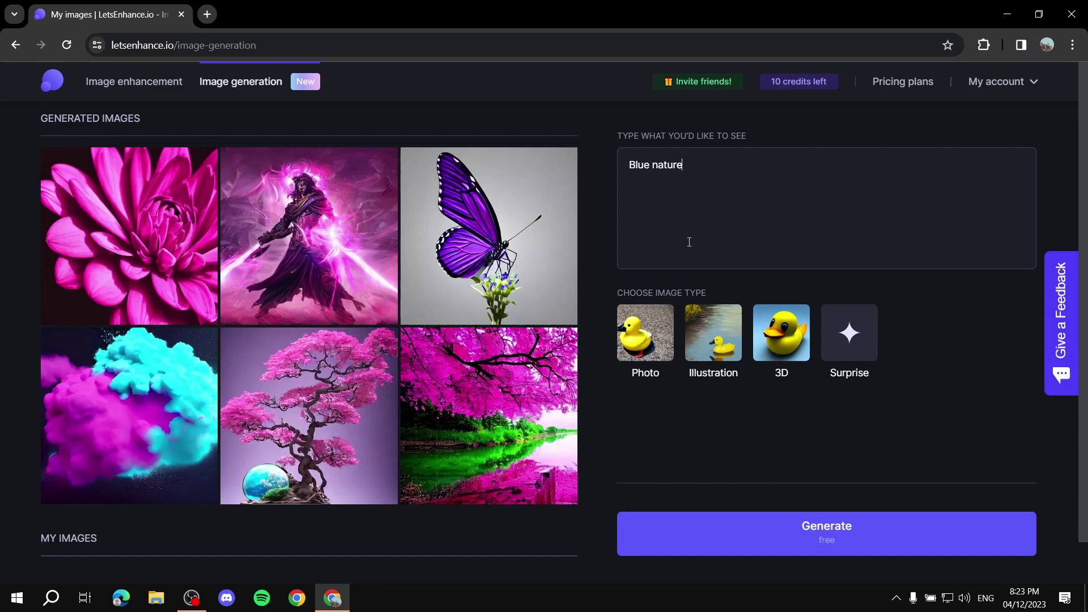
click(652, 340)
click(703, 341)
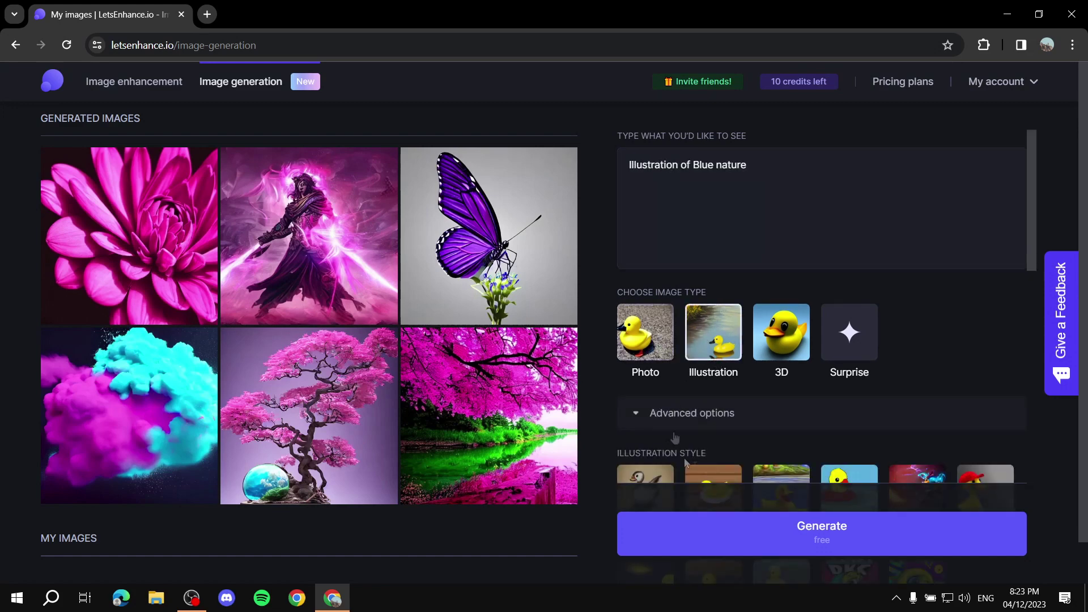
click(787, 343)
click(687, 338)
Step: Choose the Fantasy art illustration style
scroll(877, 361, down, 3)
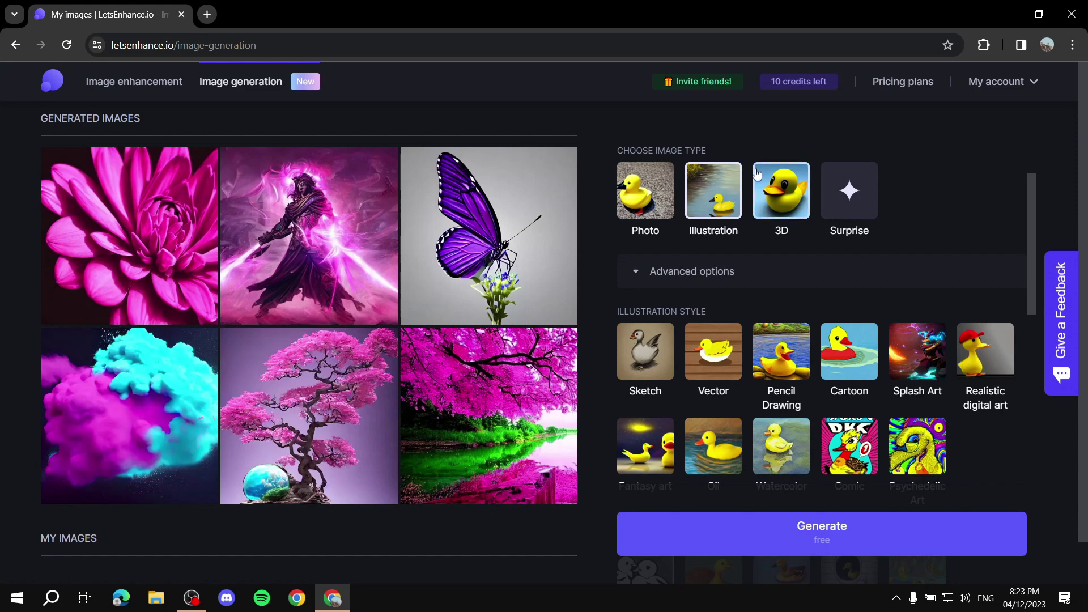
scroll(652, 238, down, 2)
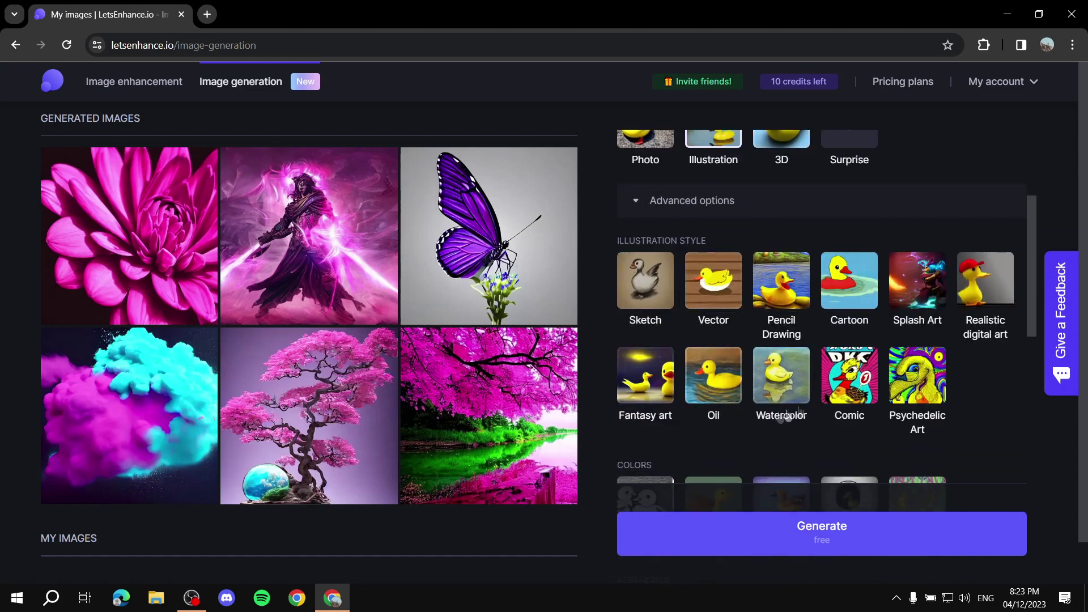
click(647, 391)
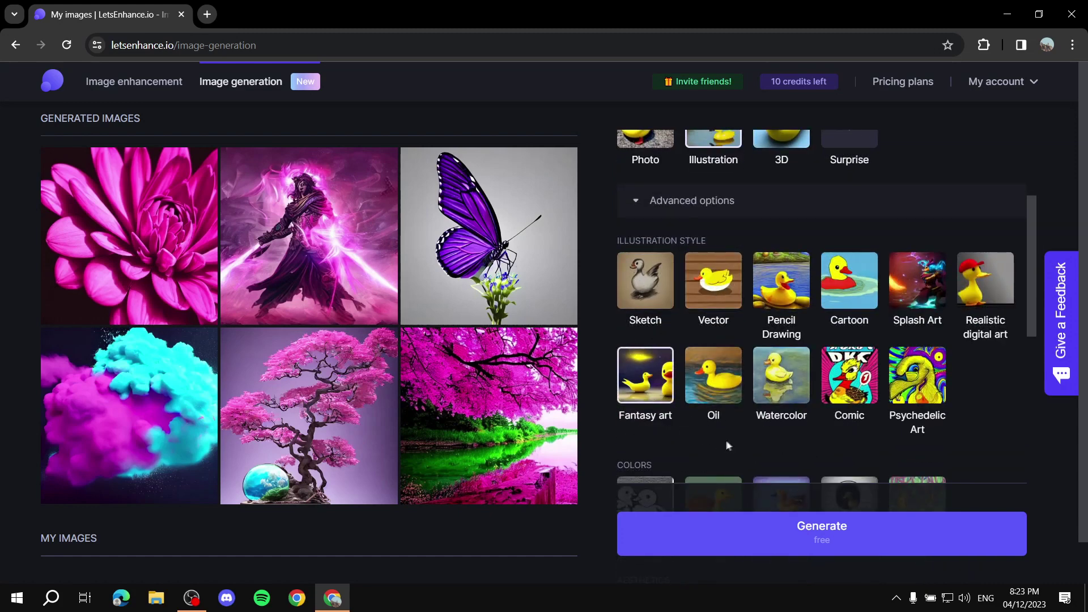
scroll(877, 445, down, 5)
scroll(652, 252, up, 1)
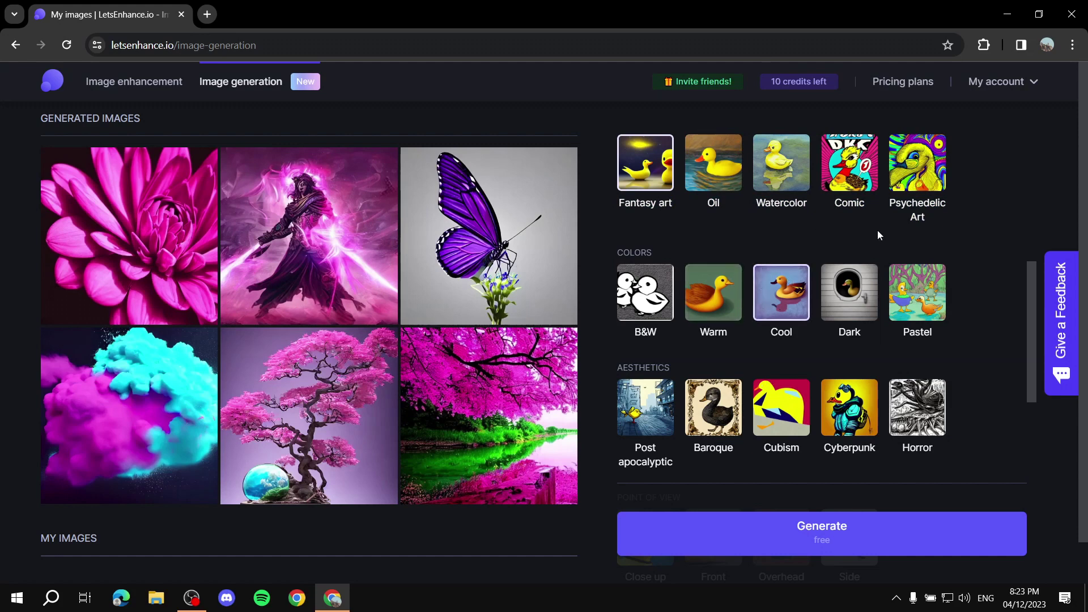
scroll(877, 230, down, 3)
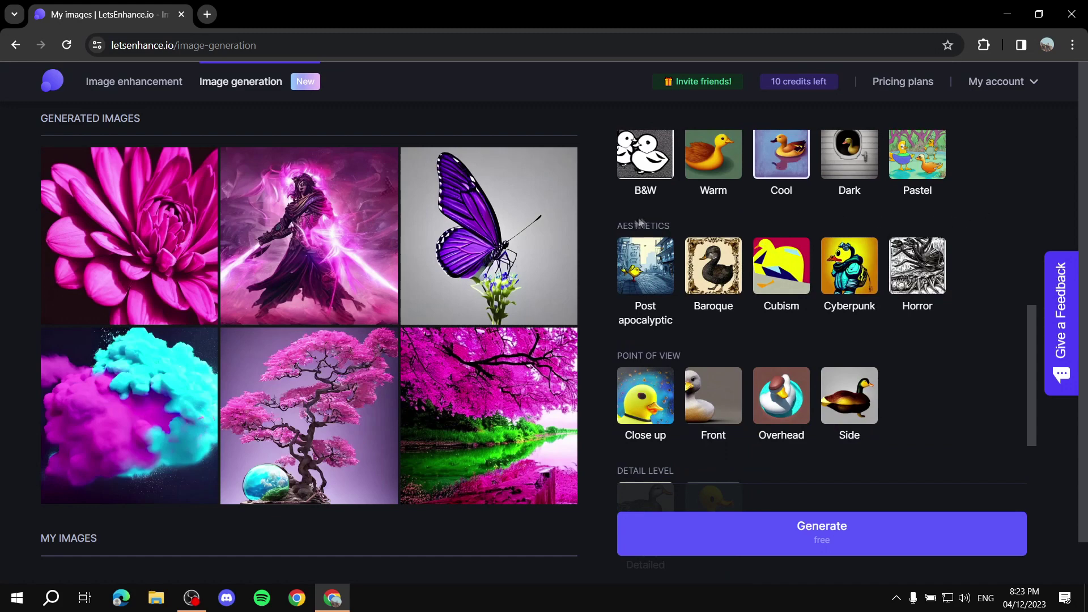
Step: Add Post-Apocalyptic, Side view, Highly Detailed and Dreamy to the prompt and generate images
drag(621, 224, 625, 221)
click(669, 224)
scroll(605, 348, down, 1)
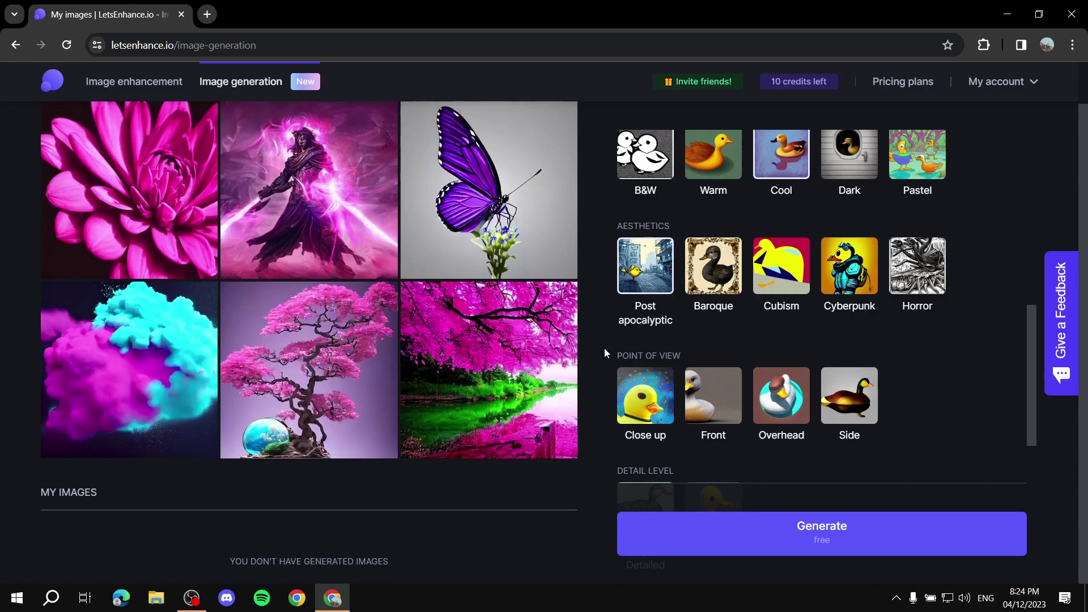
scroll(720, 369, down, 1)
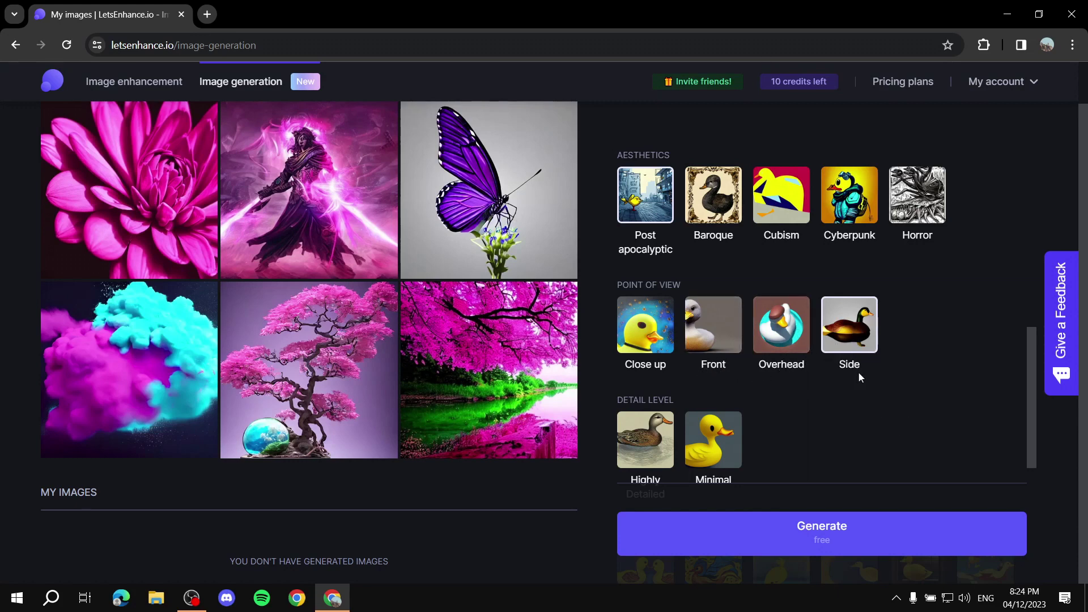
scroll(859, 372, down, 3)
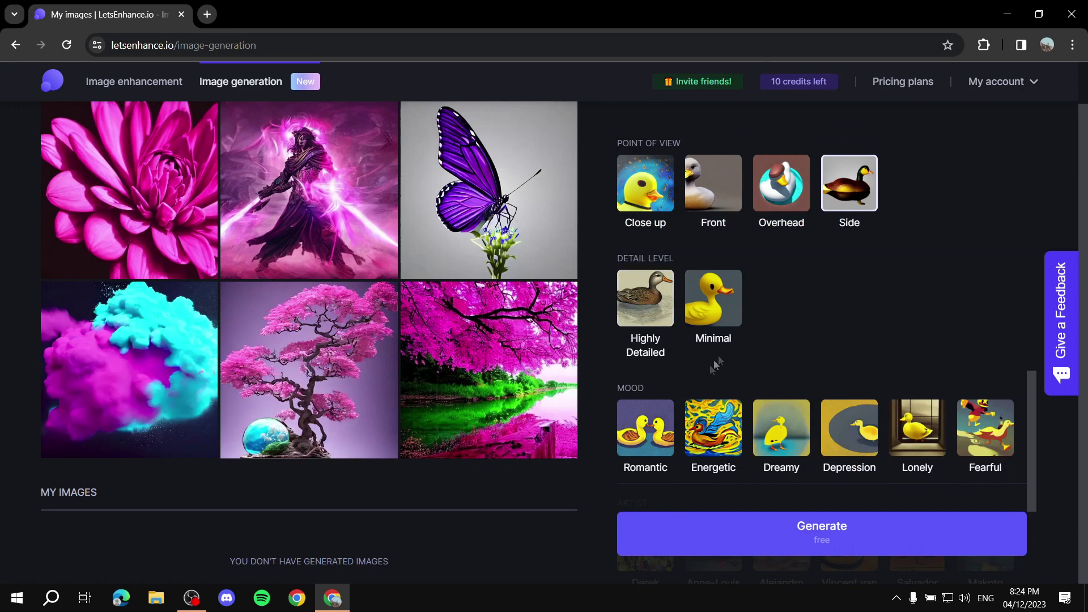
scroll(896, 320, down, 4)
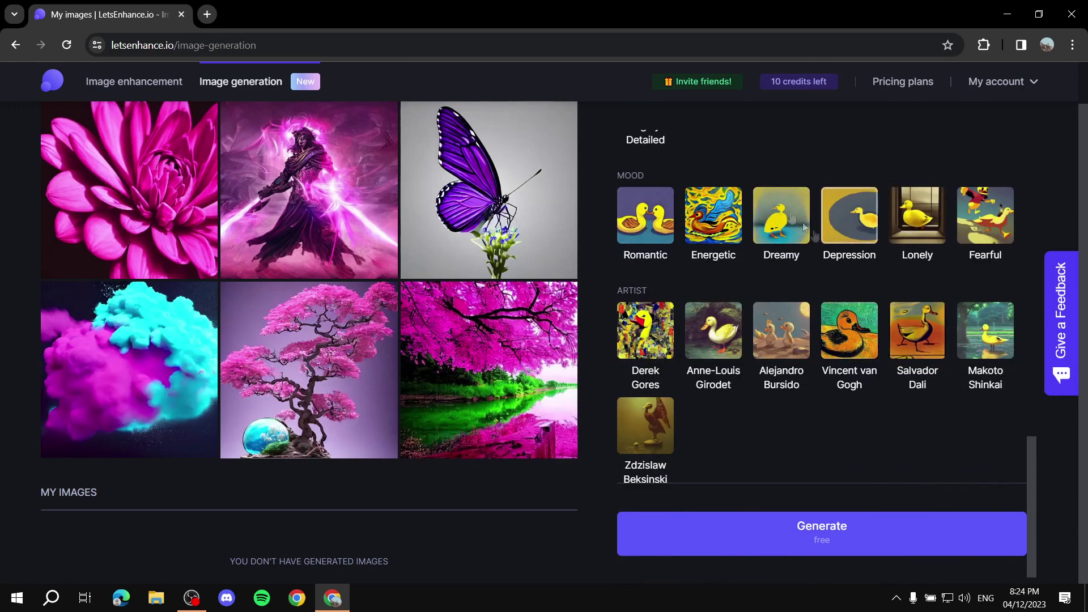
scroll(943, 193, down, 1)
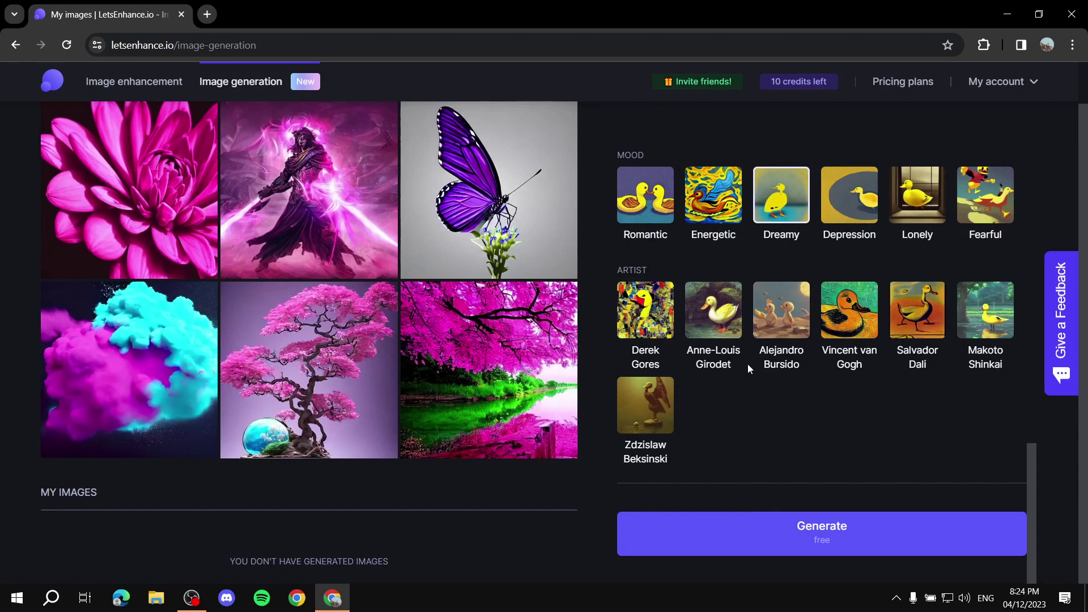
scroll(854, 373, up, 20)
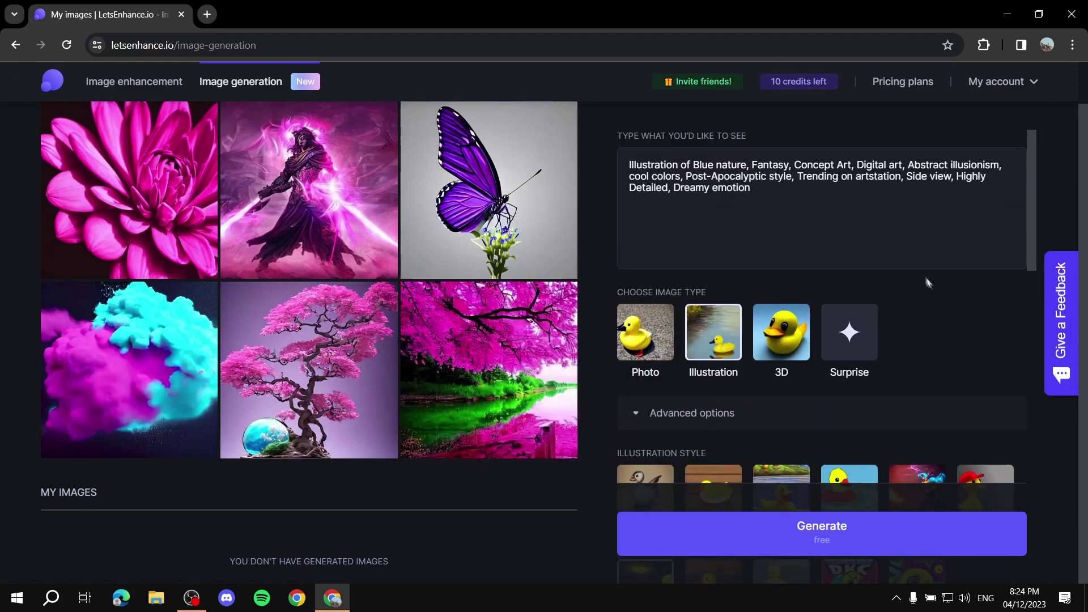
scroll(944, 330, down, 2)
scroll(944, 330, up, 2)
scroll(944, 330, down, 10)
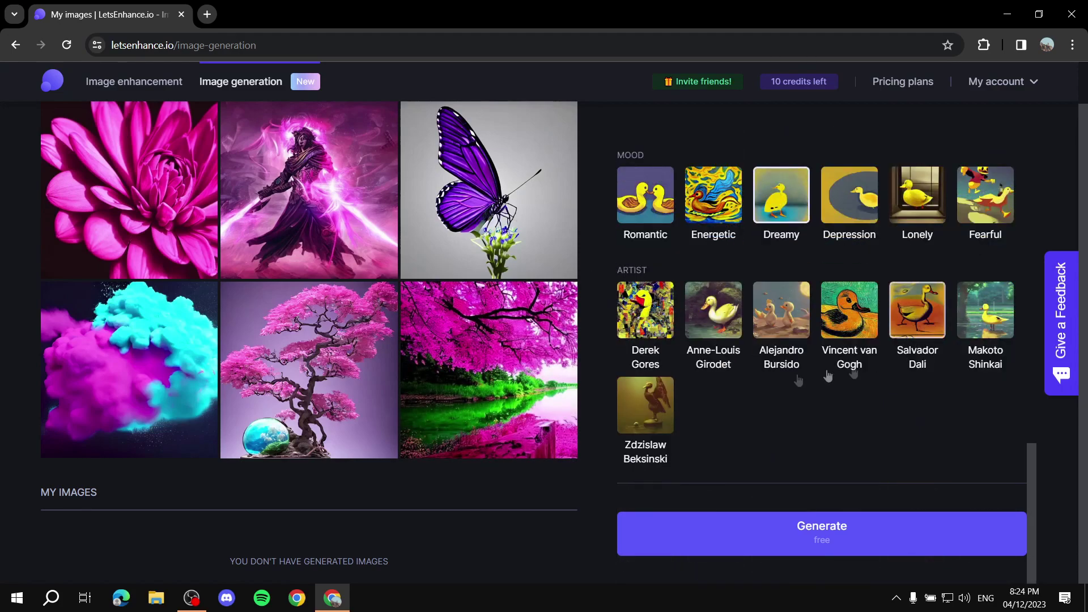
click(862, 547)
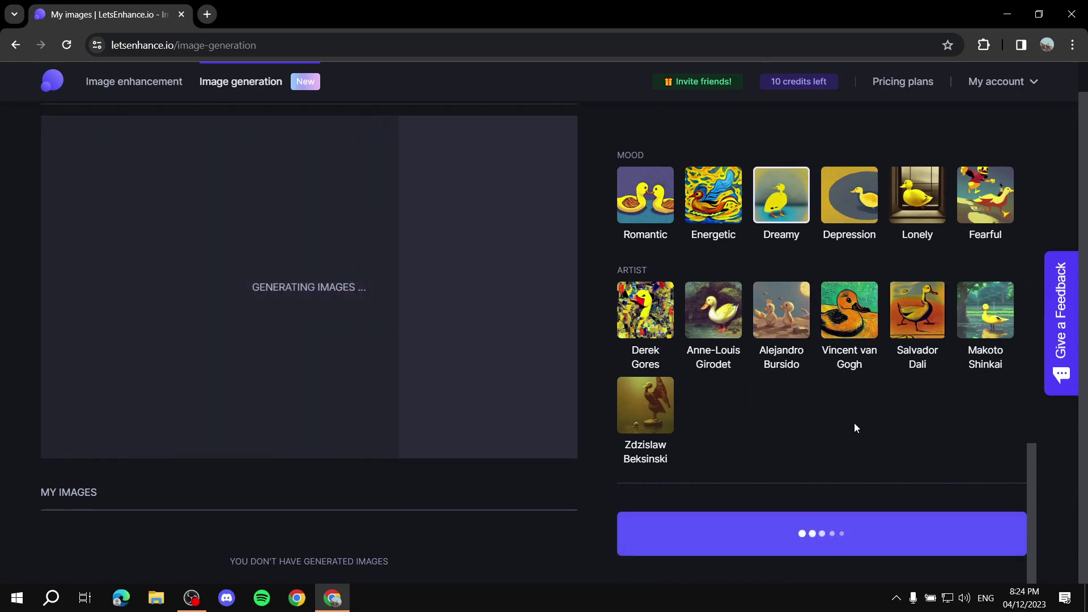
scroll(855, 423, up, 5)
scroll(884, 383, down, 5)
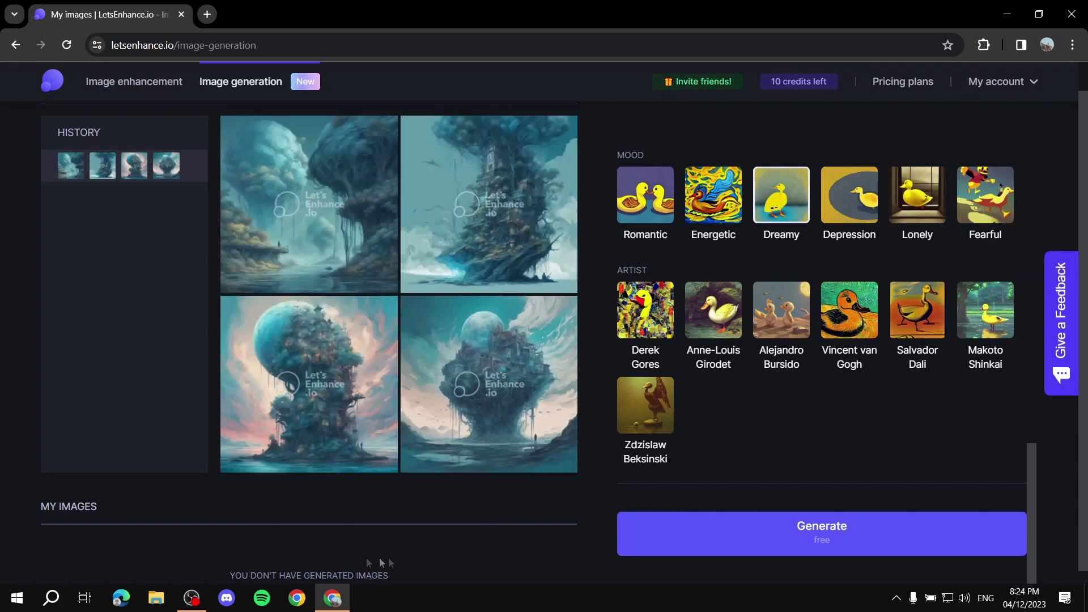
click(328, 203)
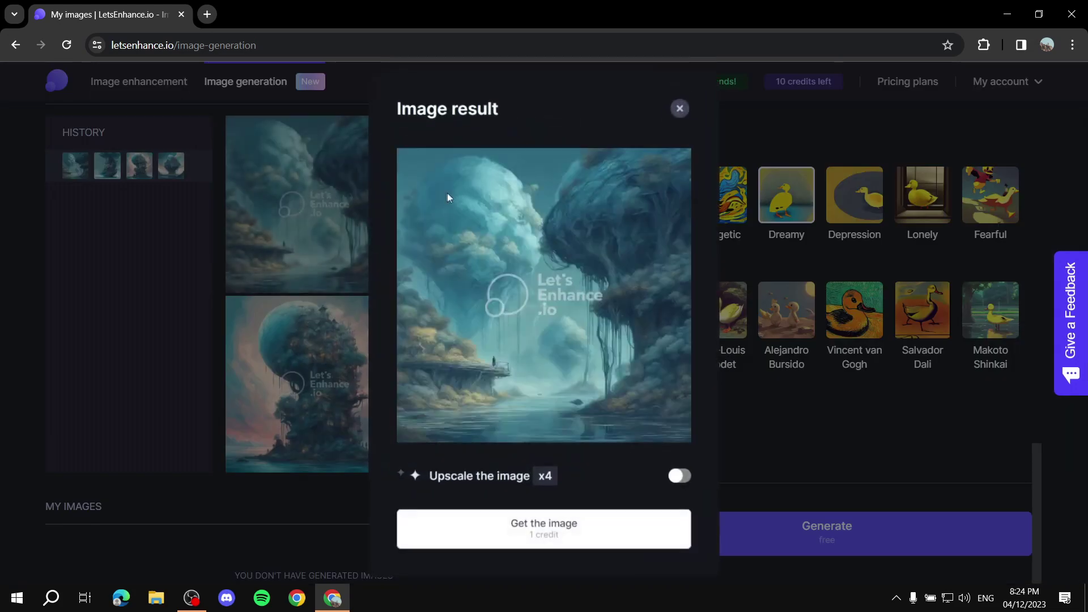
click(680, 107)
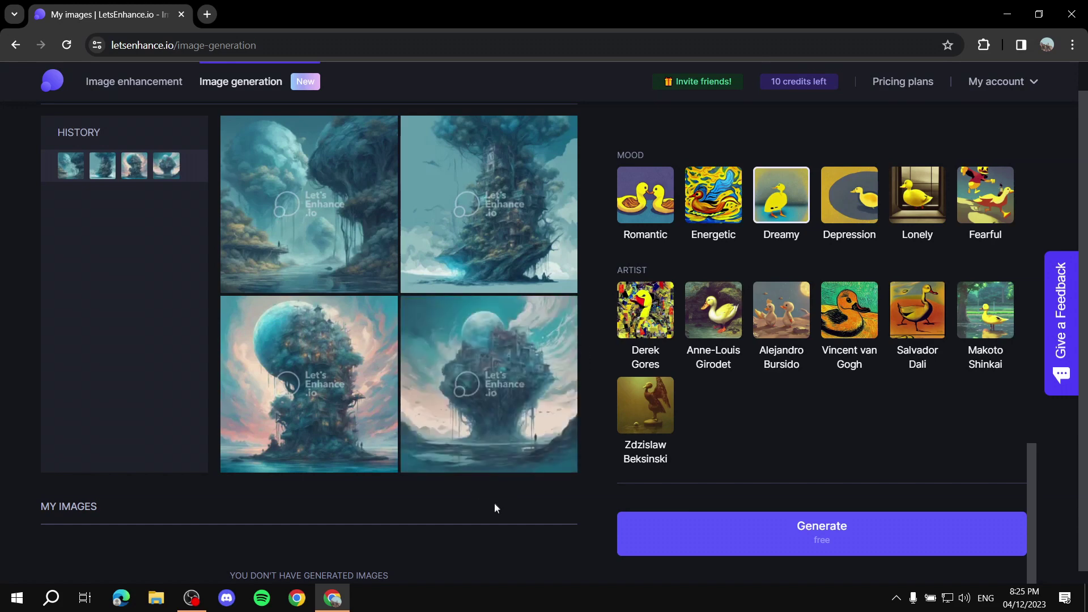
Step: Enlarge the bottom-right floating-island image and save it to My Images
click(488, 383)
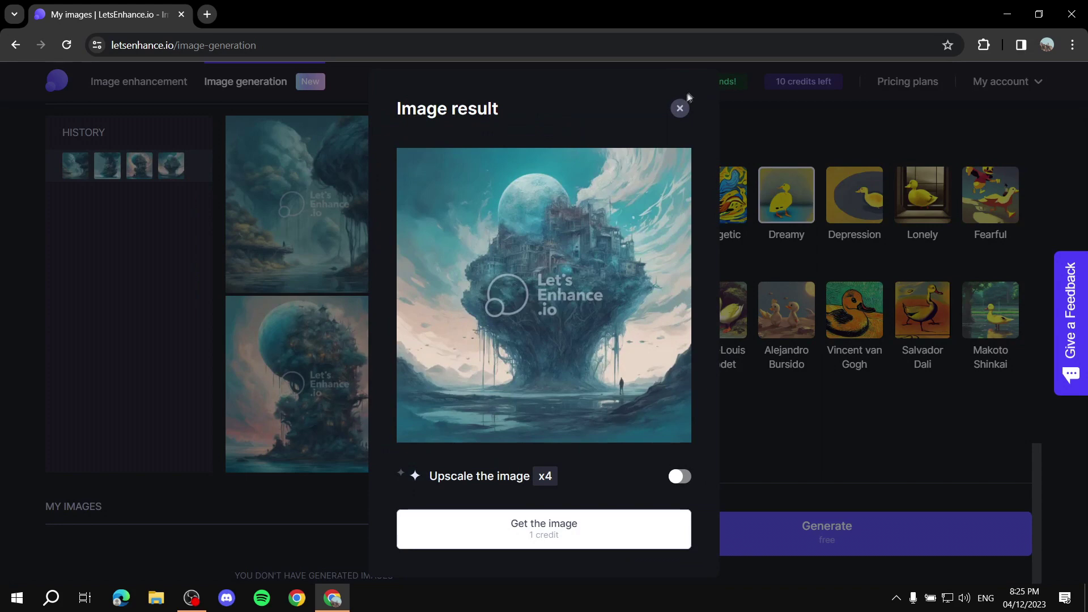
click(680, 107)
click(565, 320)
click(539, 537)
Step: Download the saved floating-island image and dismiss the downloads notice
scroll(396, 523, down, 3)
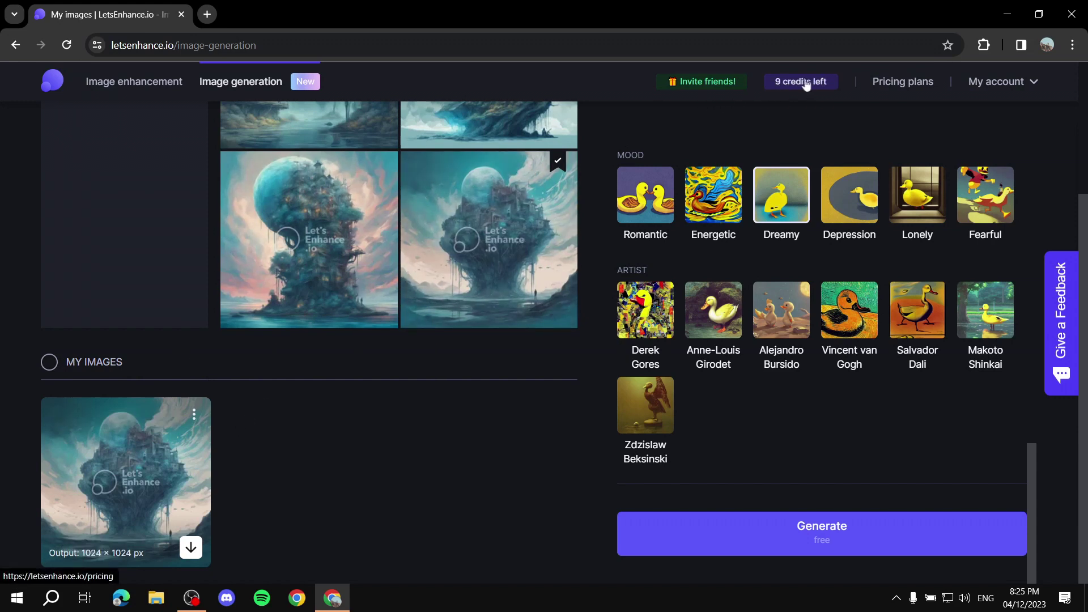
click(194, 414)
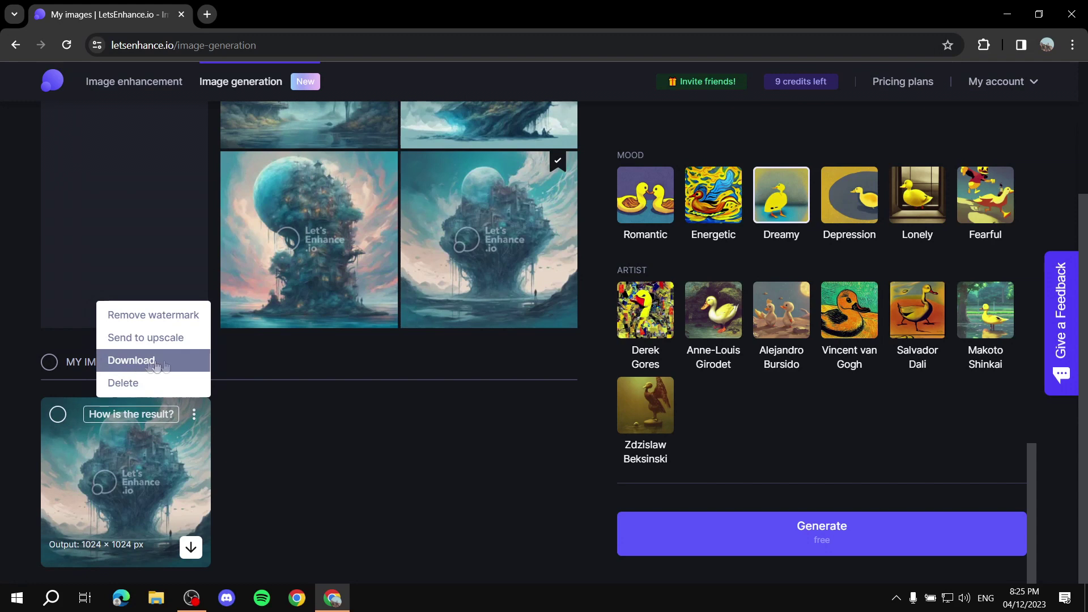
click(135, 367)
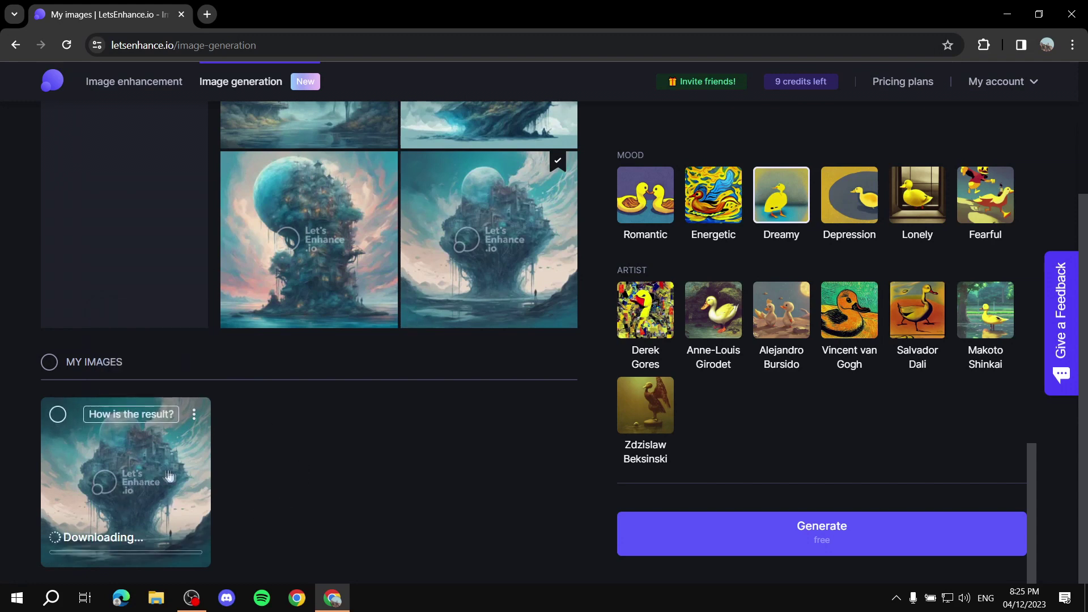
click(192, 417)
click(189, 420)
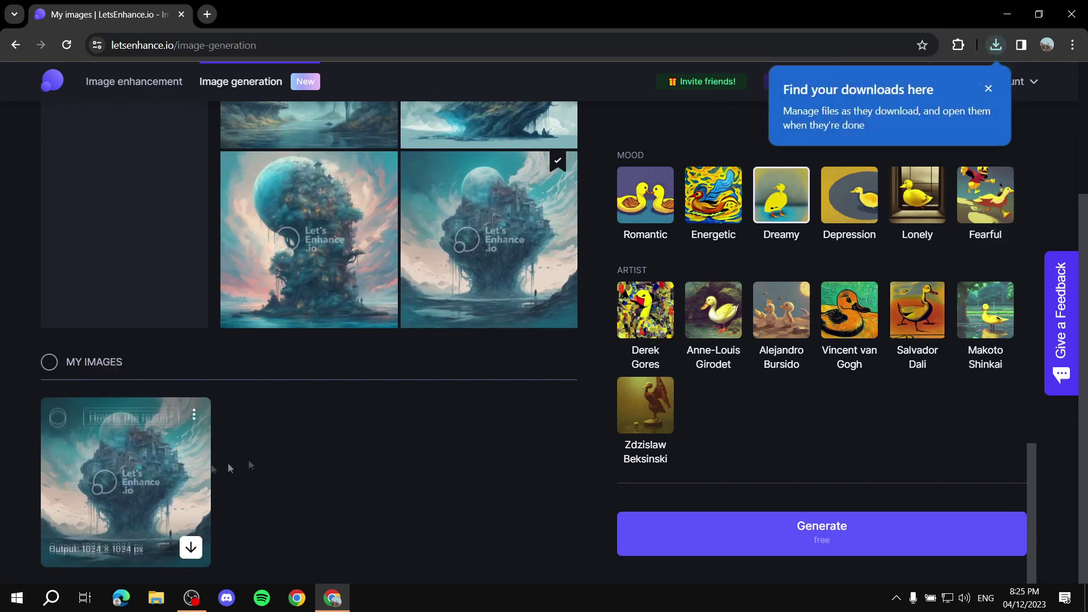
click(191, 419)
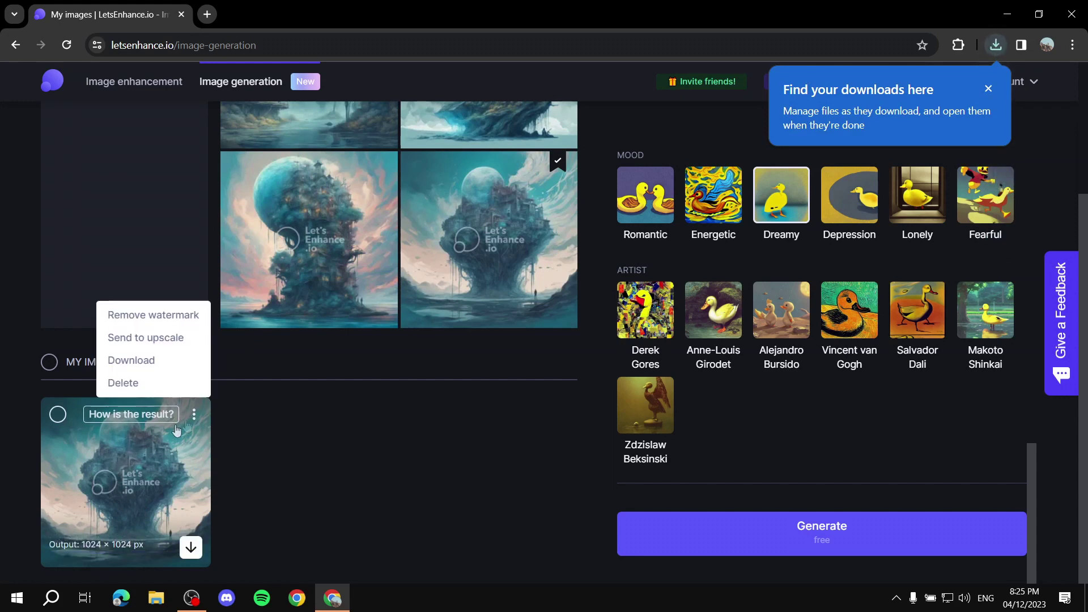
click(988, 89)
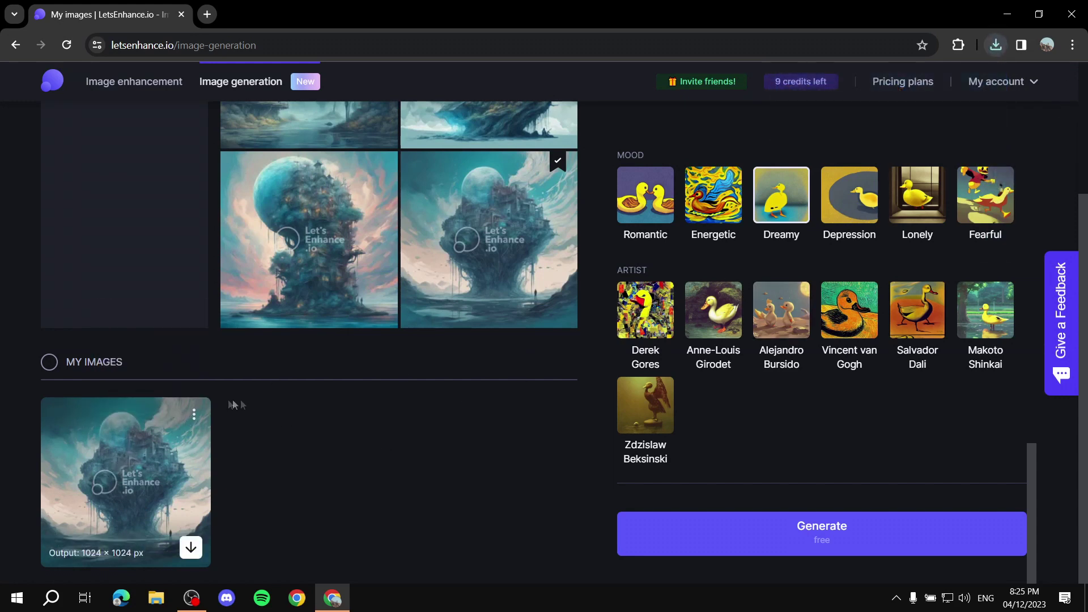
Step: Send the saved image to the upscale queue, 1024×1024 to 2048×2048 px
click(193, 416)
click(194, 415)
click(196, 416)
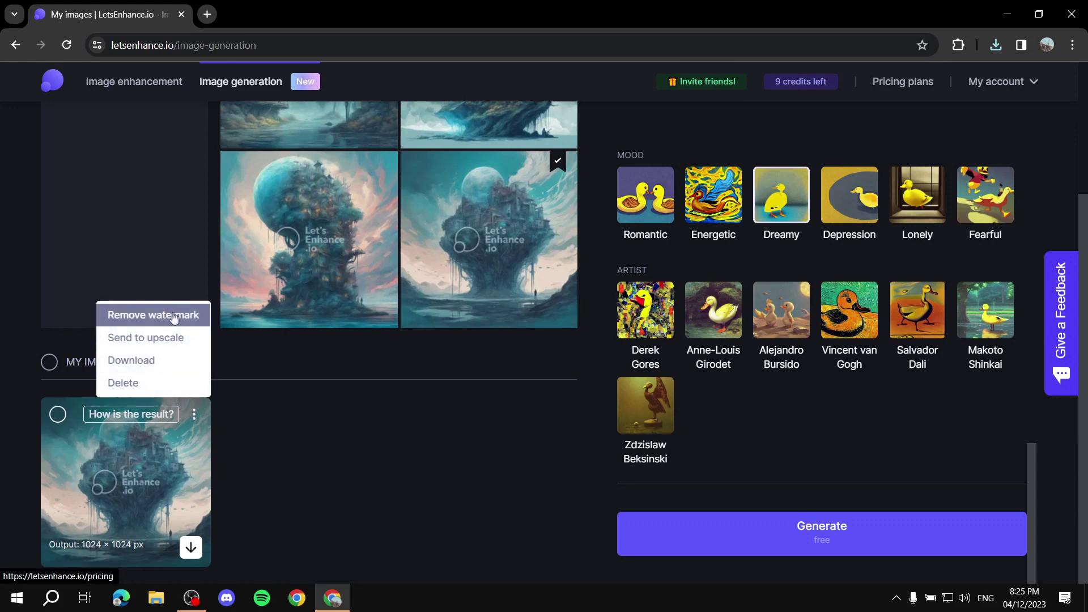
click(148, 340)
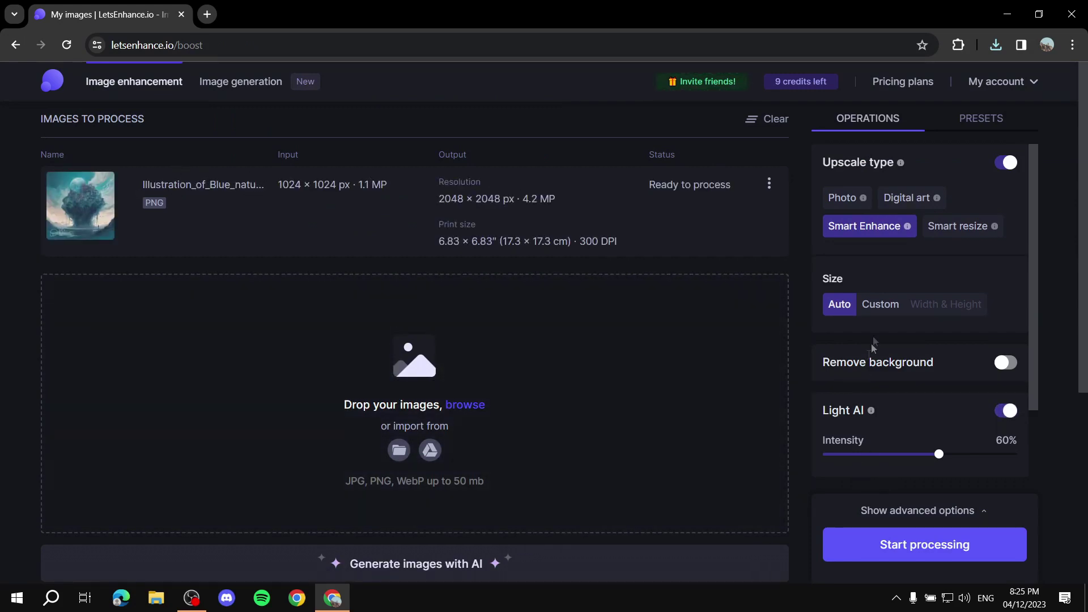
Step: Try the Photo, Digital art and Smart resize upscale types, settling on Smart Enhance
scroll(873, 346, down, 2)
scroll(907, 227, up, 2)
click(845, 198)
click(906, 199)
click(860, 229)
click(961, 232)
Step: Turn on Color enhance and raise Light AI intensity from 60% to 80%
scroll(906, 243, down, 2)
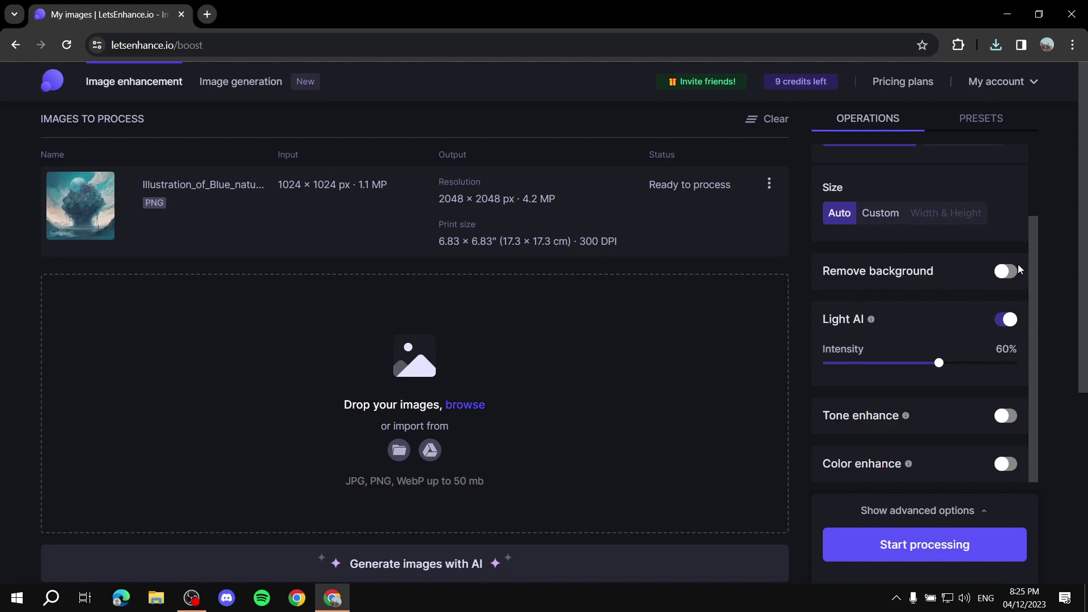
scroll(906, 320, down, 1)
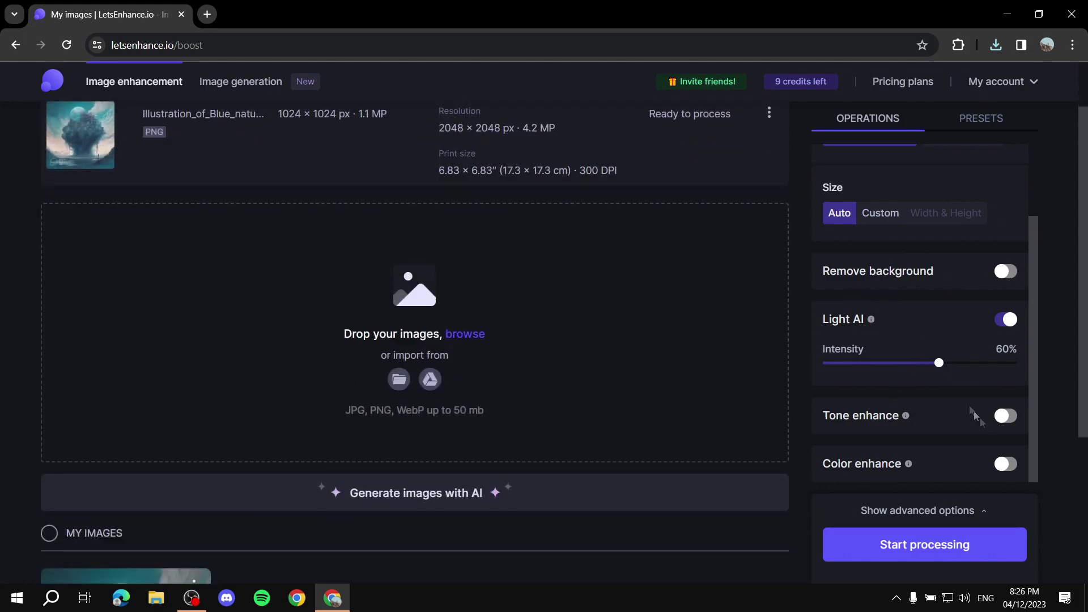
triple_click(837, 319)
mouse_move(872, 321)
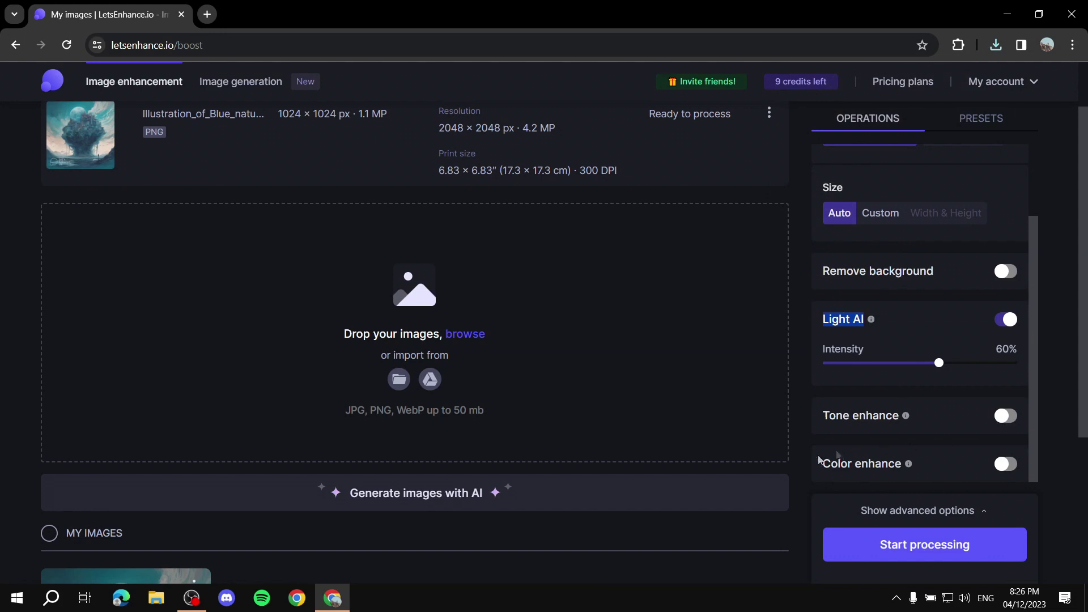
click(1010, 466)
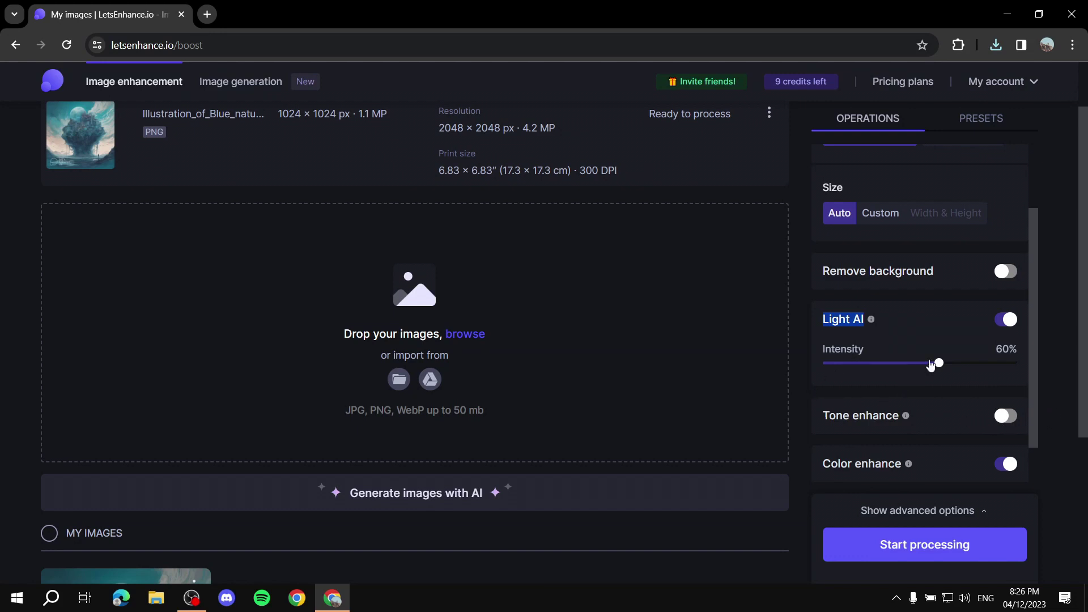
click(936, 338)
drag(939, 364, 979, 368)
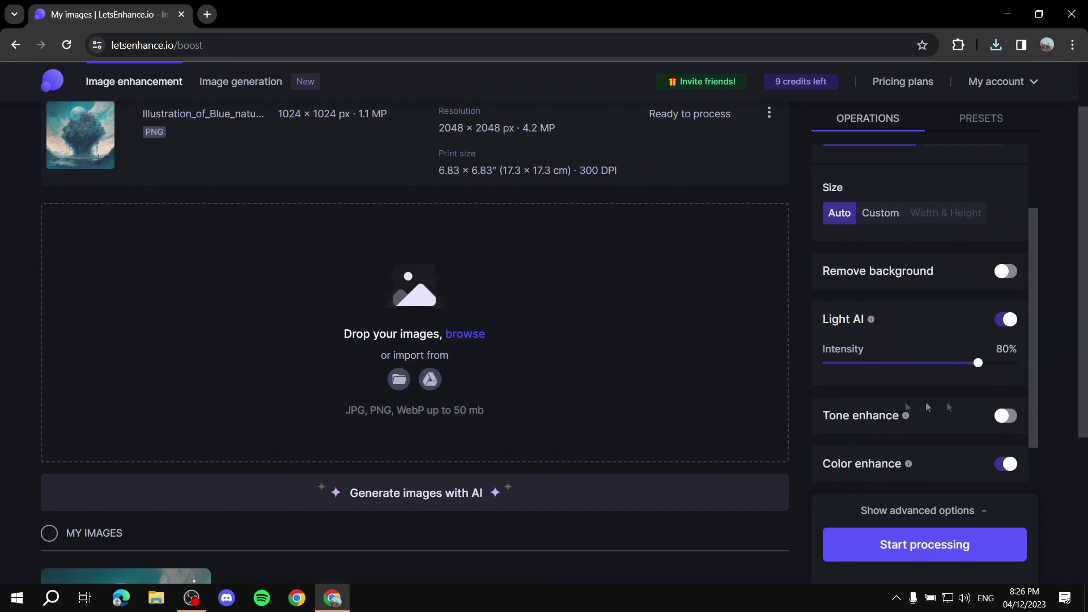
Step: Start processing the queued illustration, spending one credit and leaving 8
click(923, 557)
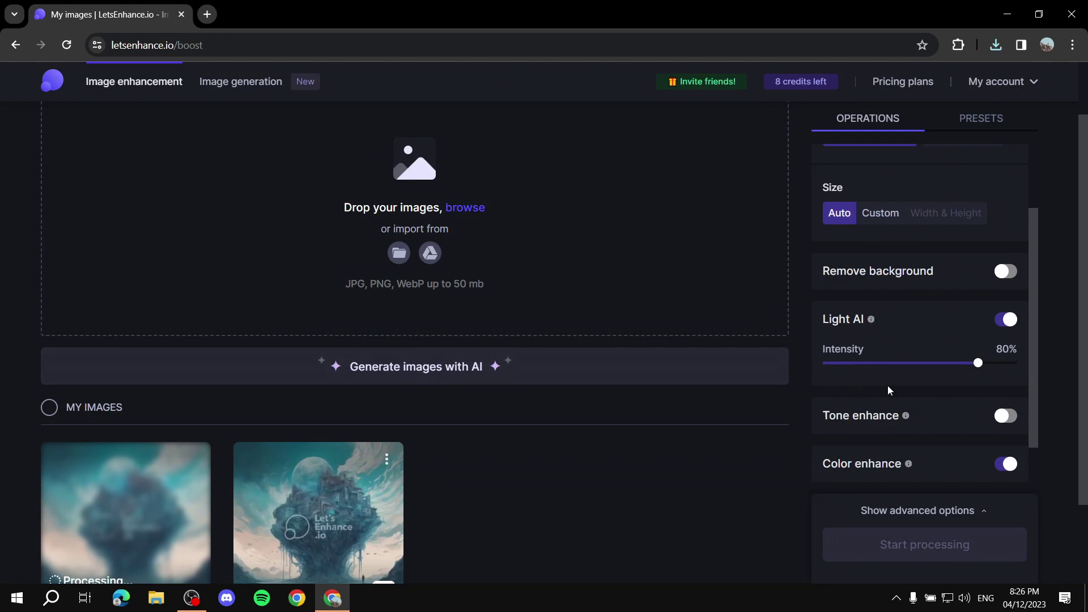
scroll(510, 432, down, 2)
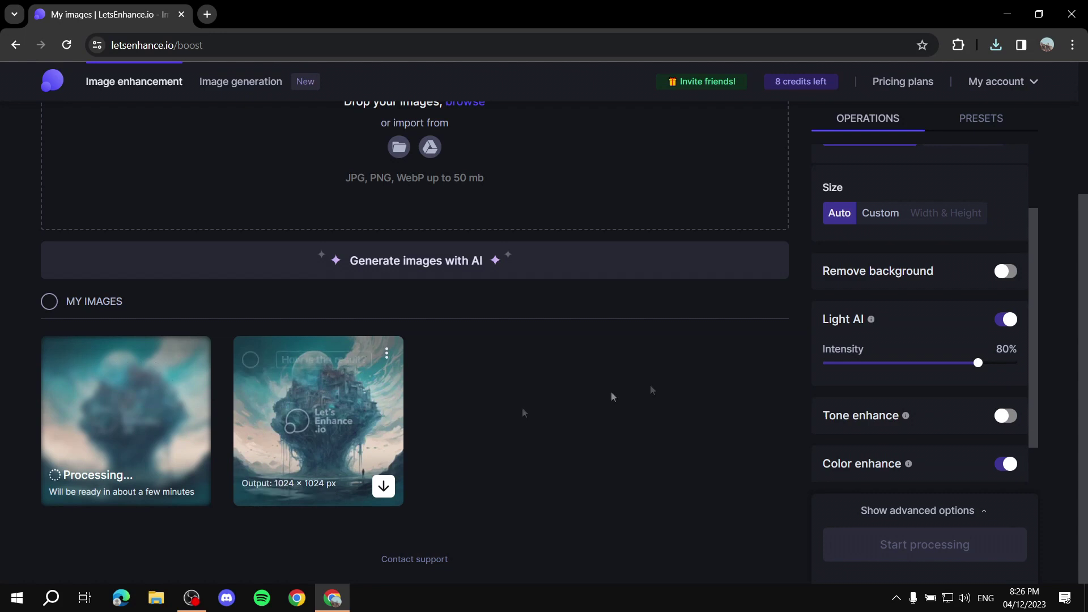
Step: Set the upscale type to Smart resize with a Custom 6x size factor
scroll(1053, 270, up, 3)
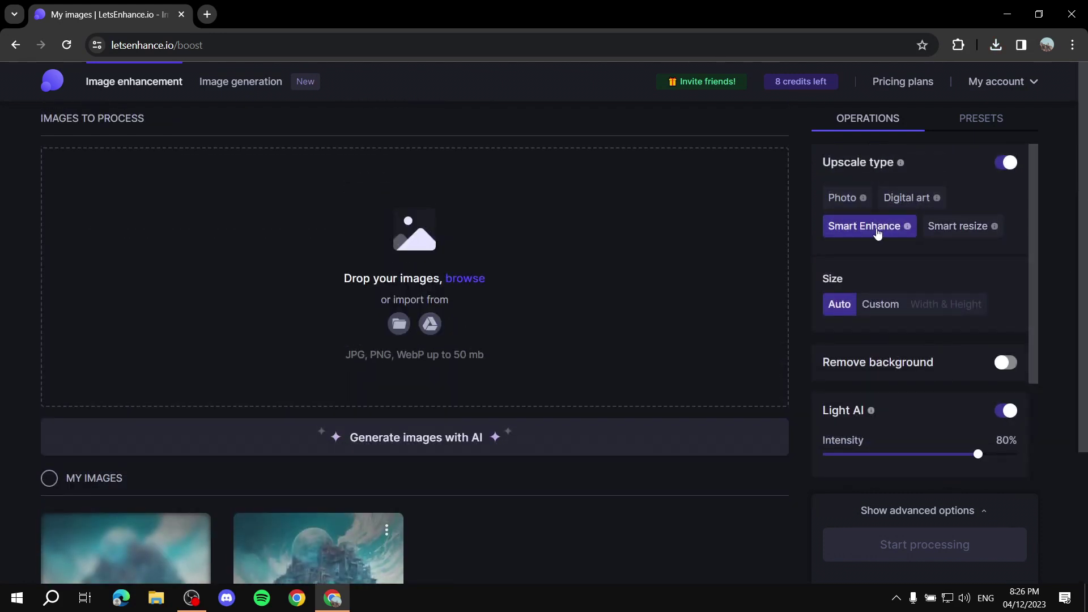
click(956, 227)
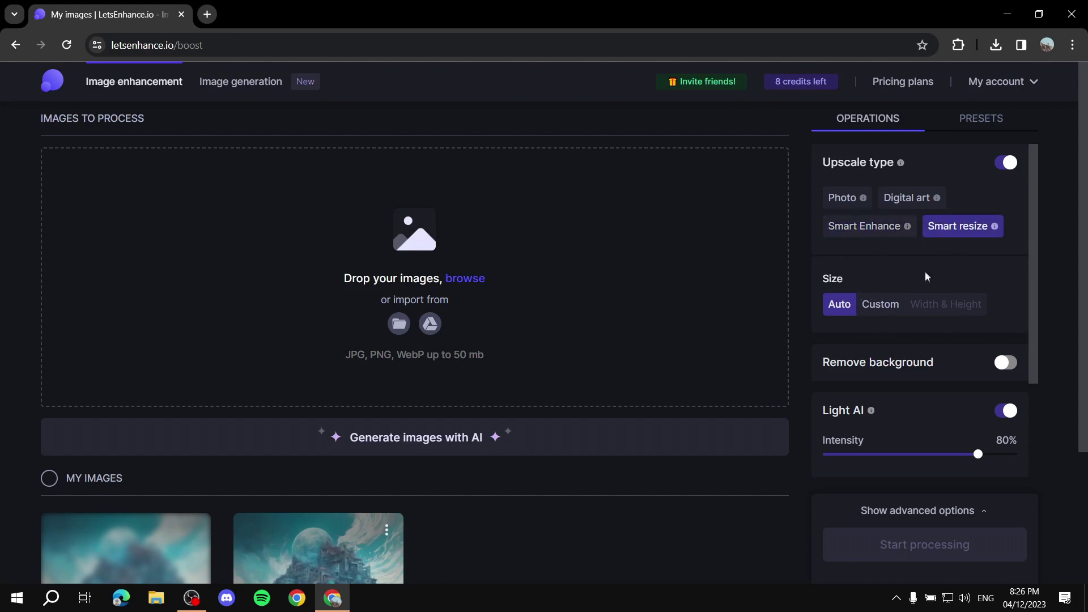
scroll(924, 283, down, 2)
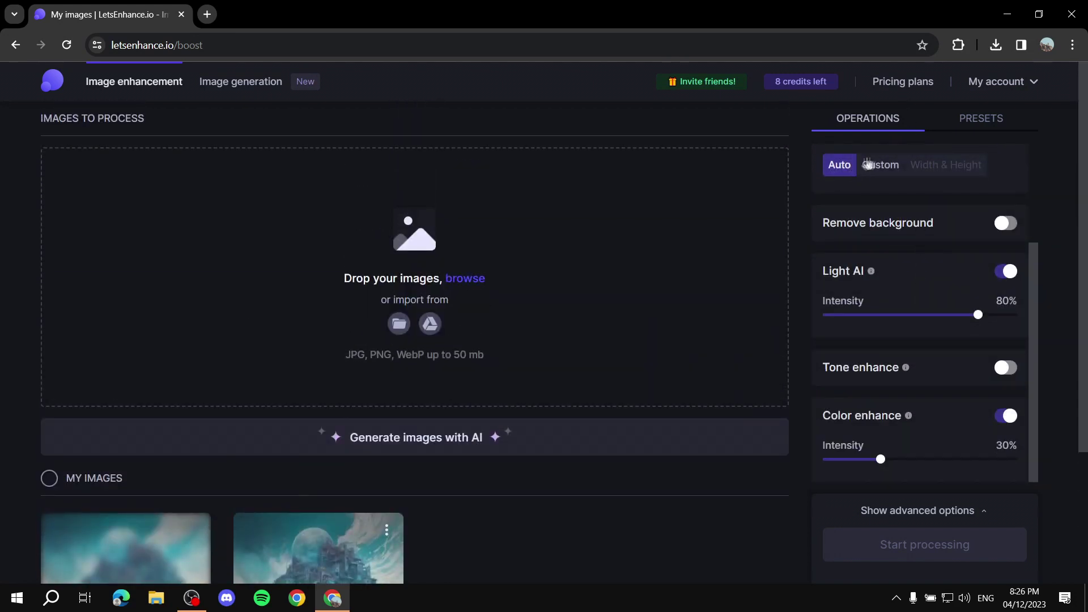
click(874, 164)
scroll(919, 205, up, 2)
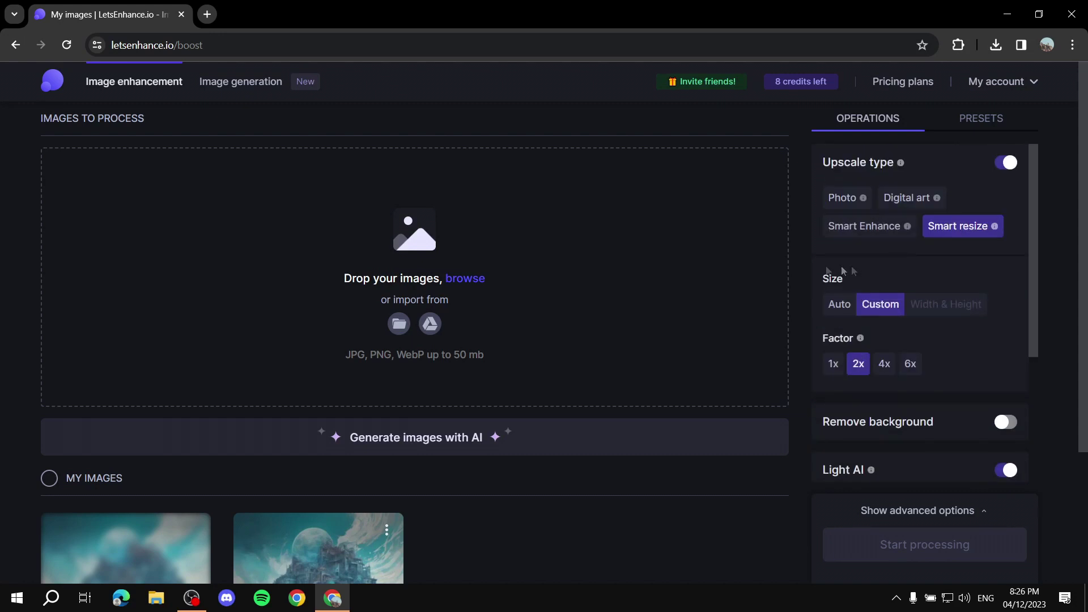
click(909, 364)
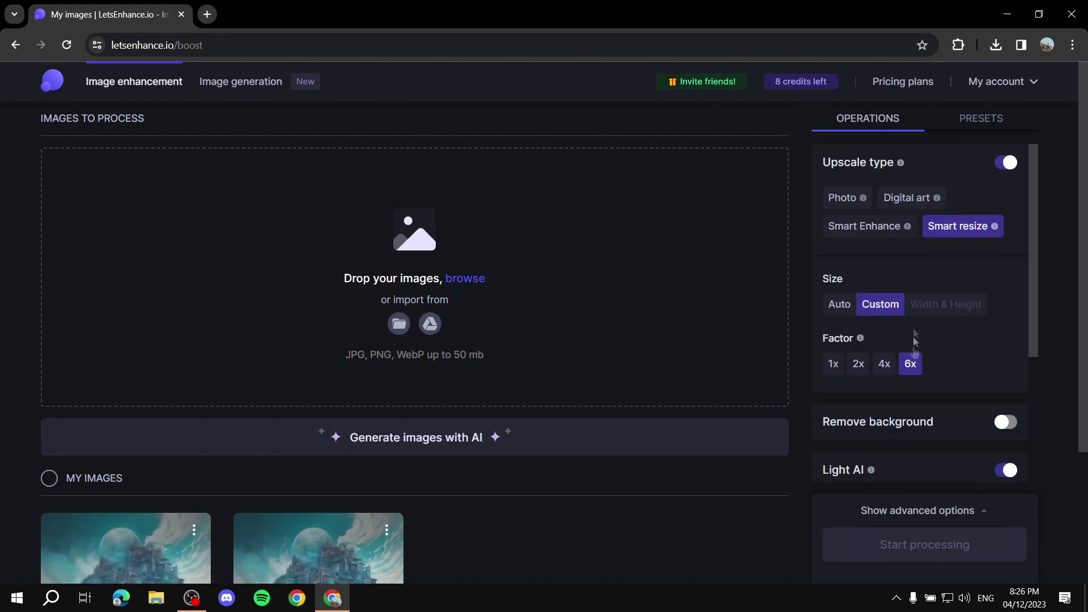
scroll(529, 488, down, 3)
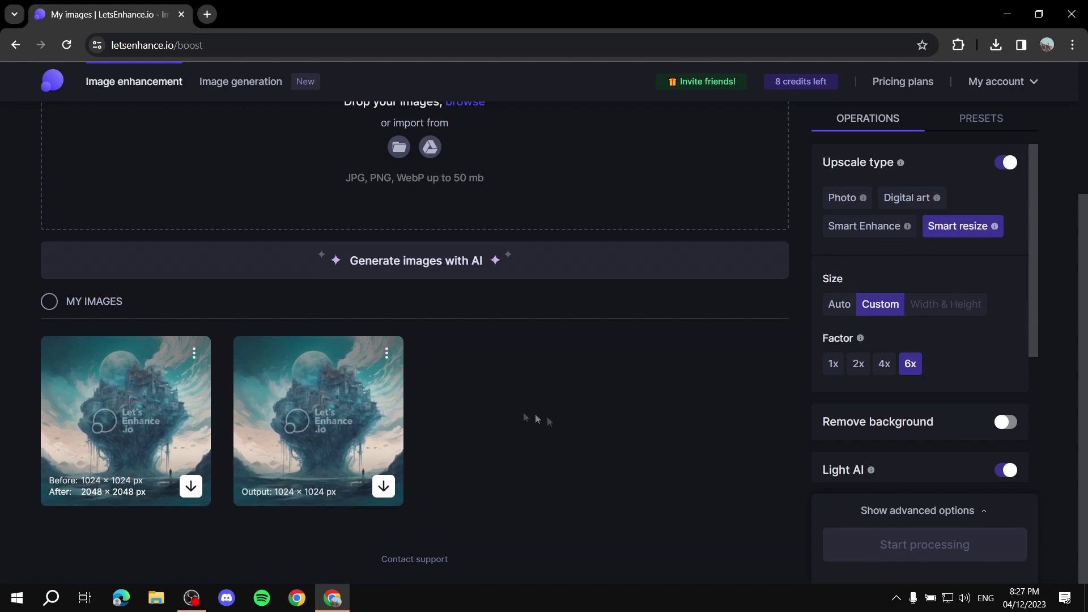
scroll(537, 419, up, 3)
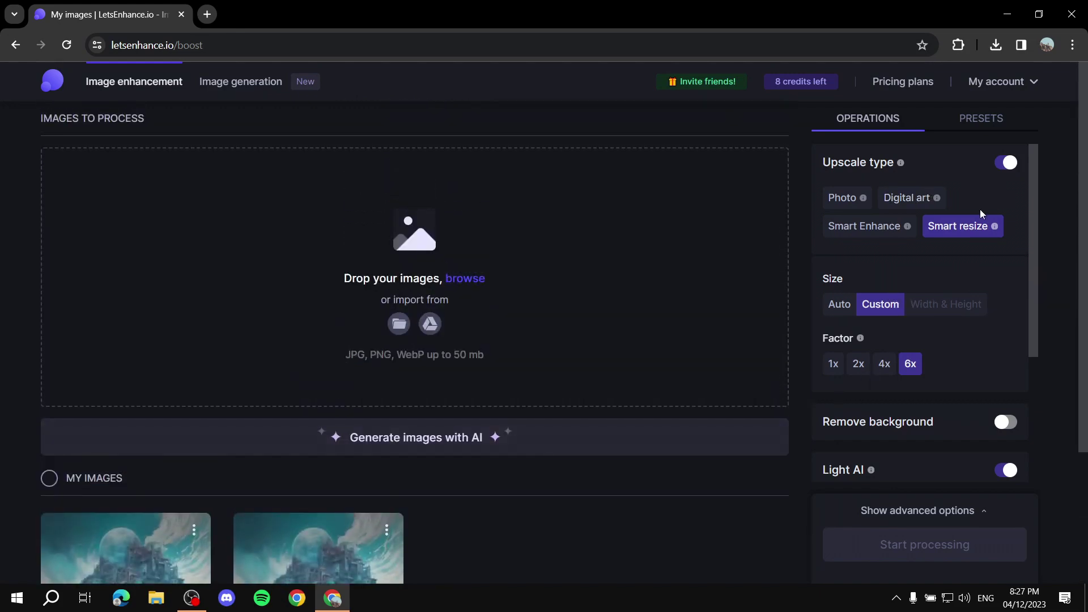
Step: Review the presets, toggle Remove background on and off, and enable Tone enhance at 70% intensity
click(980, 120)
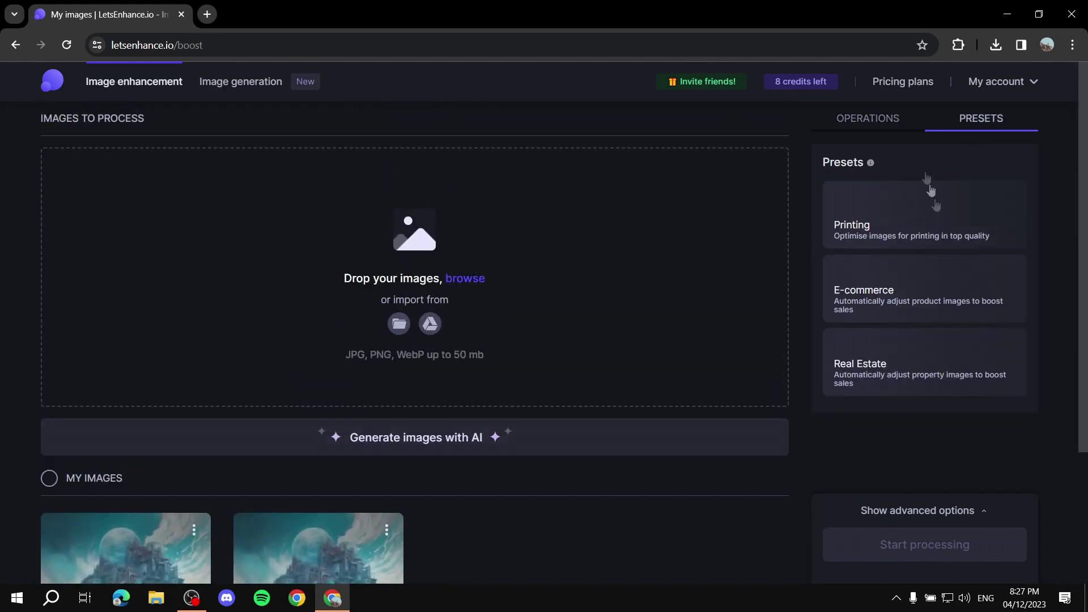
click(879, 122)
scroll(946, 261, down, 3)
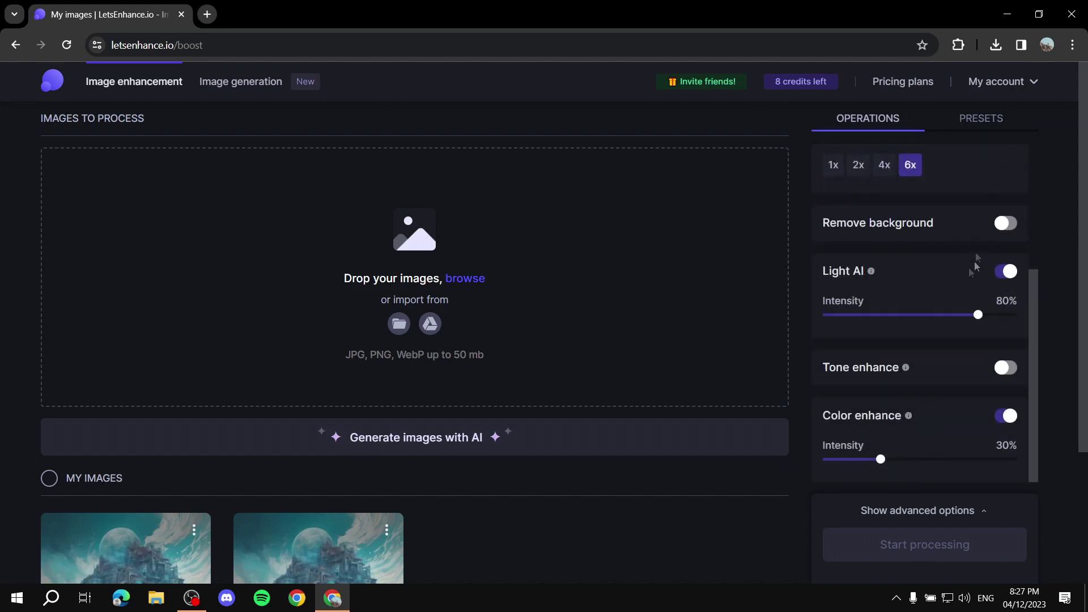
click(998, 224)
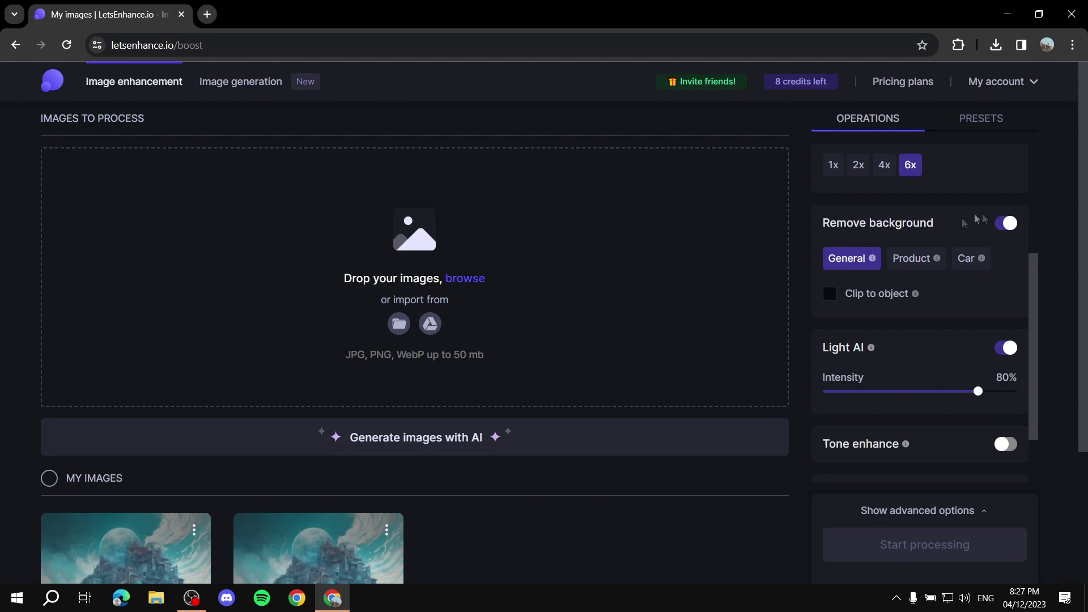
click(1006, 223)
scroll(916, 271, down, 3)
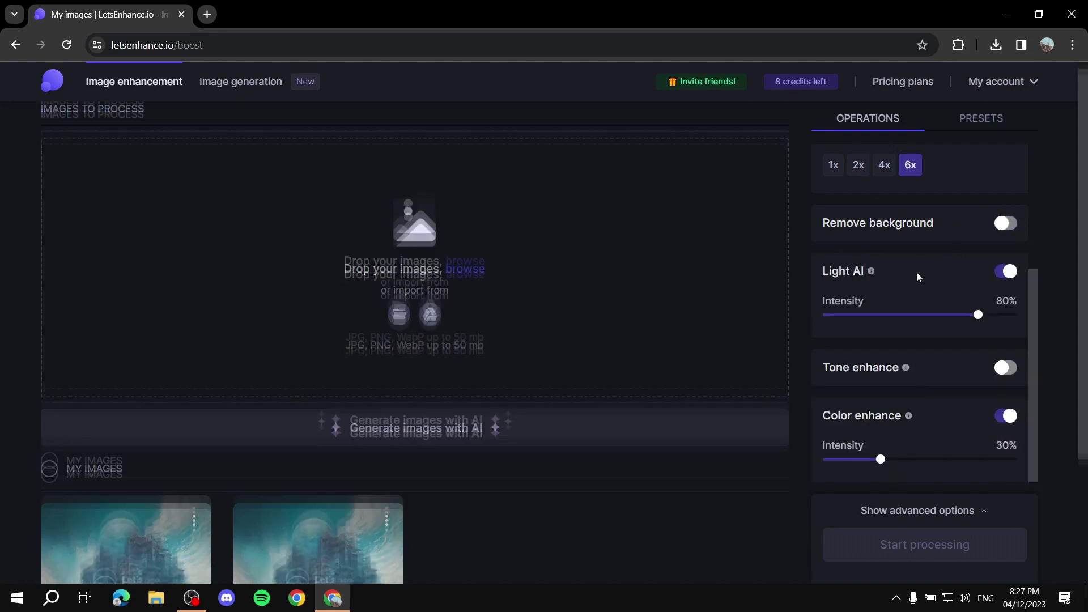
click(1006, 368)
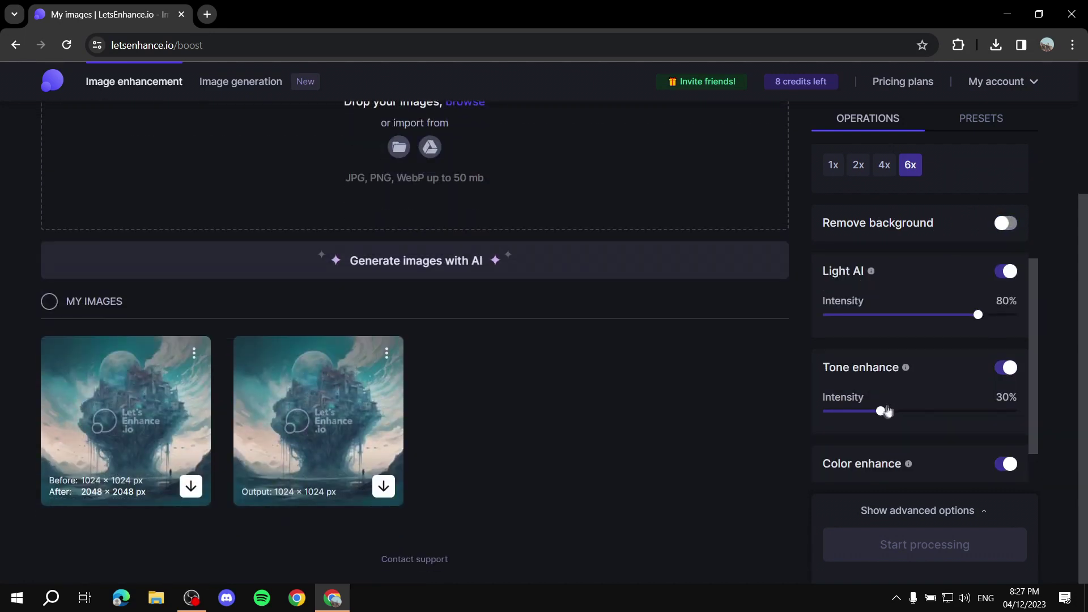
drag(885, 412, 961, 415)
Step: Set the output size to Auto and choose Smart Enhance as the upscale type
scroll(963, 272, up, 3)
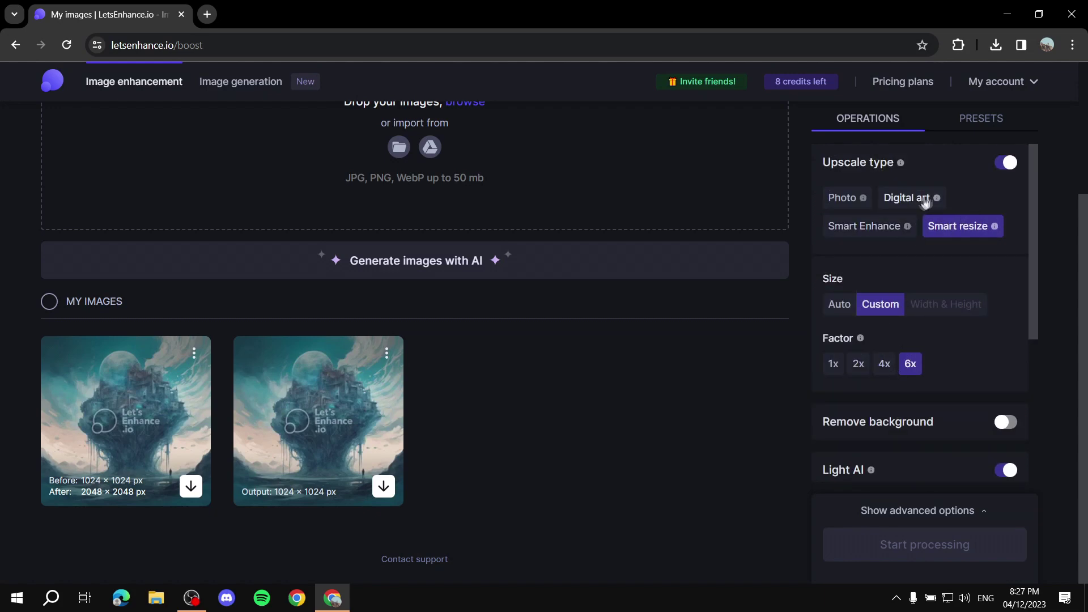
scroll(1073, 249, up, 3)
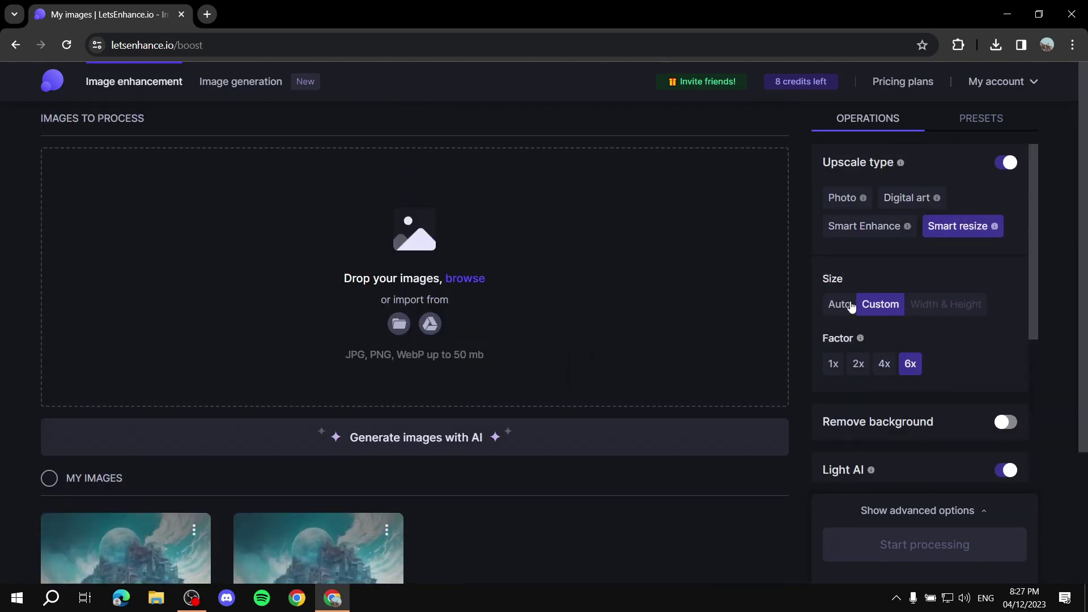
click(841, 305)
click(906, 199)
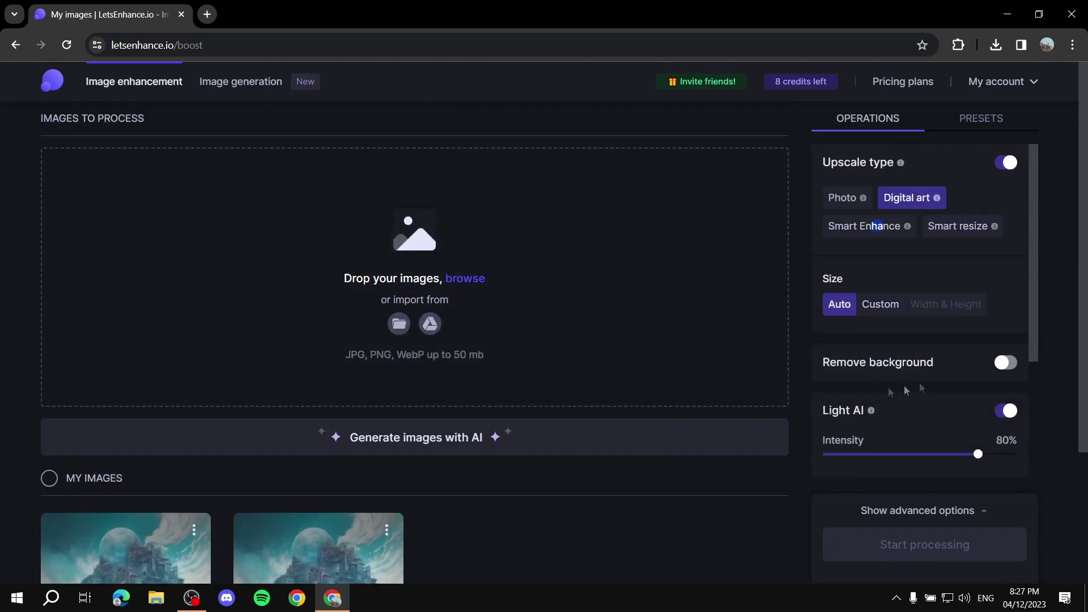
click(896, 226)
scroll(929, 272, down, 3)
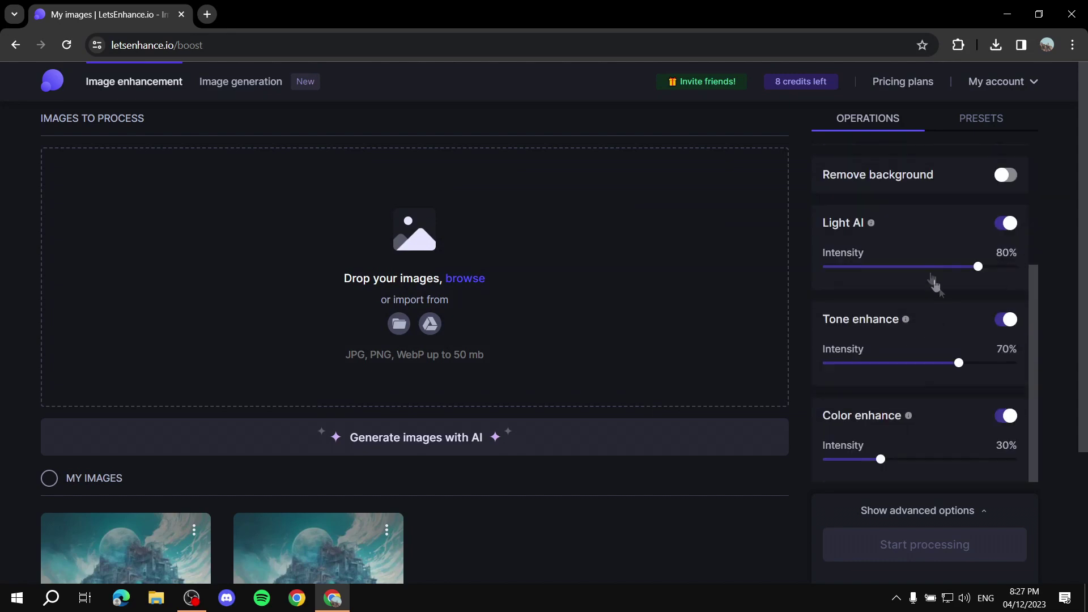
scroll(615, 476, down, 2)
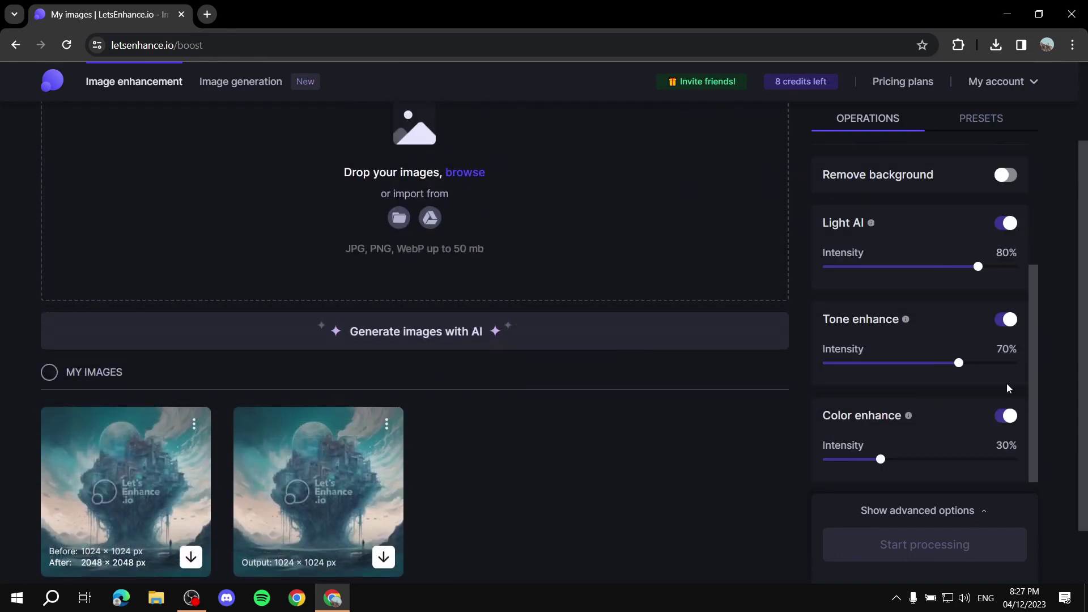
scroll(623, 454, down, 1)
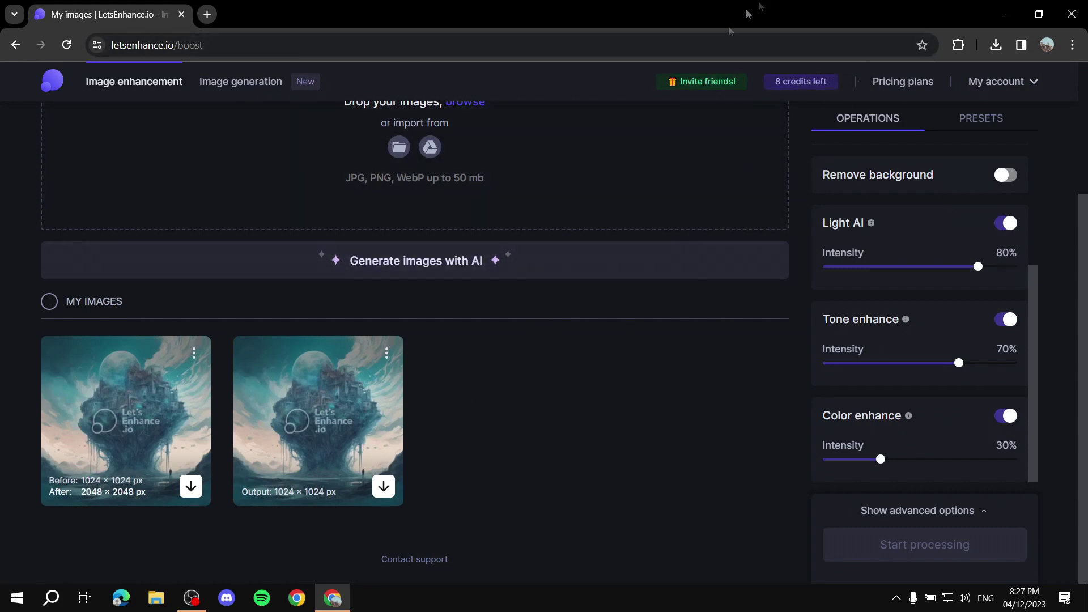
Step: Find img_gen_1028951_45Xem3_1 (1).png from Chrome's download list and open it in Photos
scroll(592, 380, up, 3)
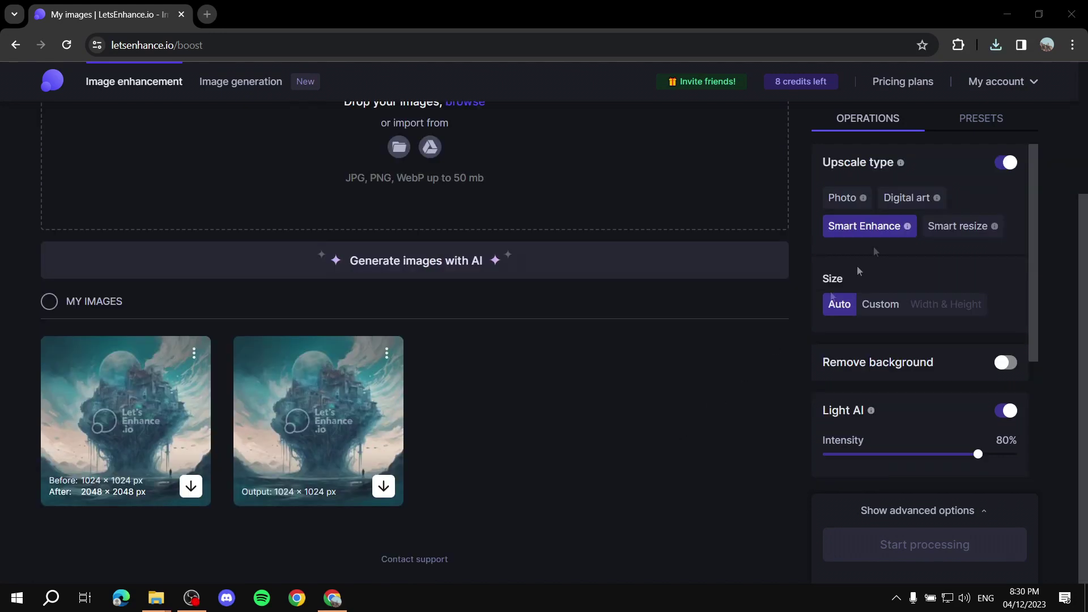
click(1001, 46)
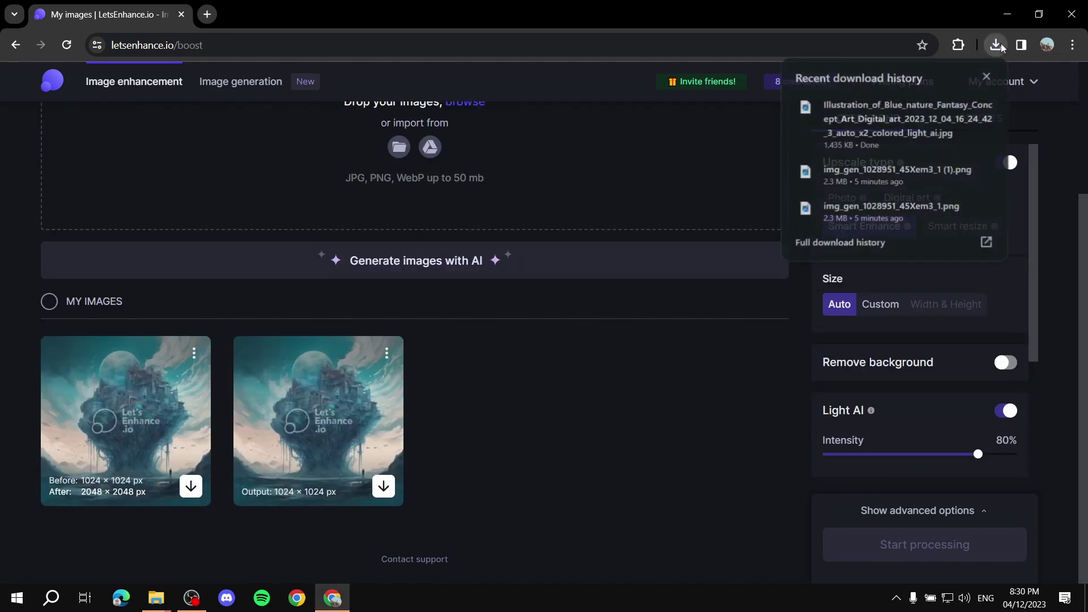
click(959, 173)
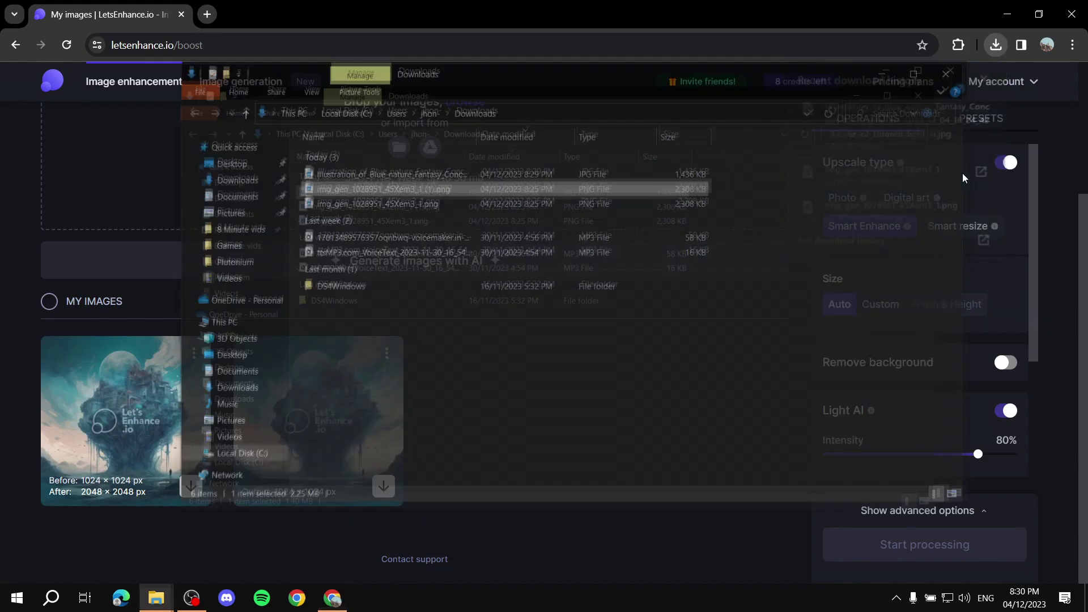
double_click(654, 169)
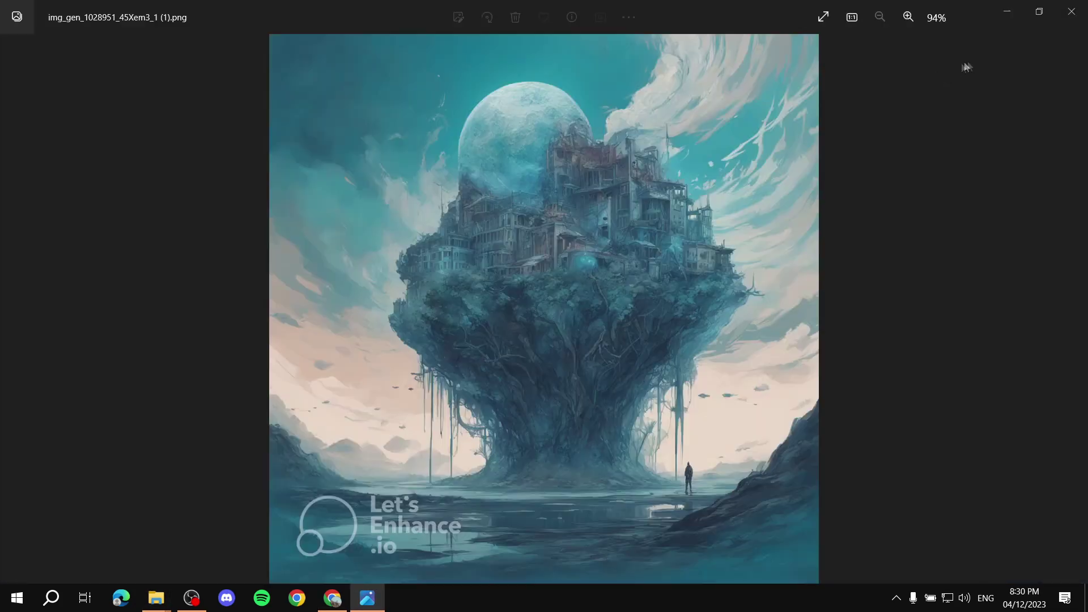
Step: Maximize Photos and flip between the original and upscaled images, ending on the upscaled copy
click(1039, 11)
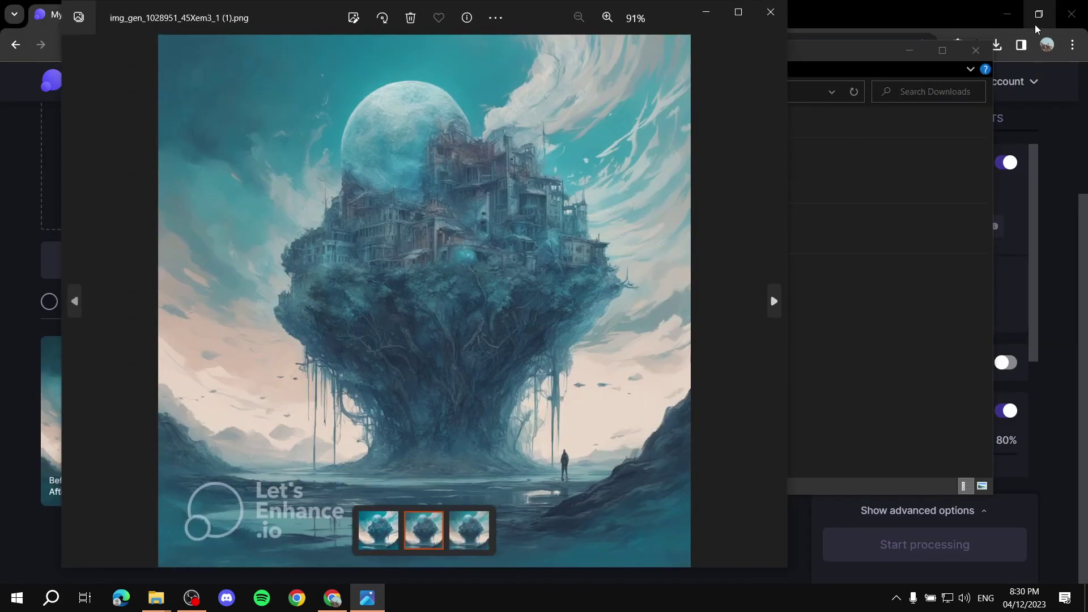
click(739, 12)
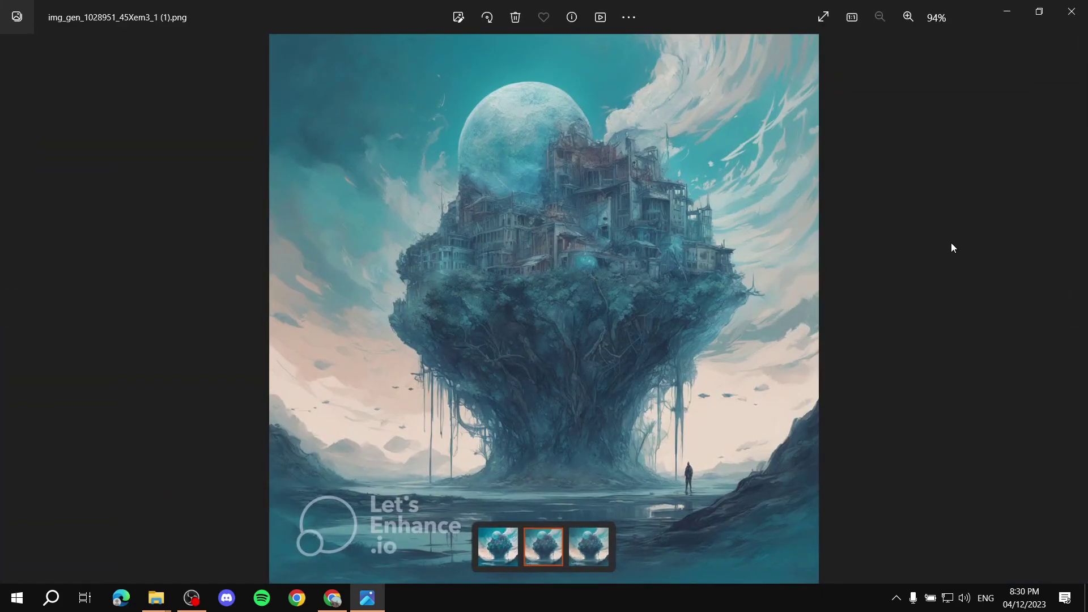
key(Left)
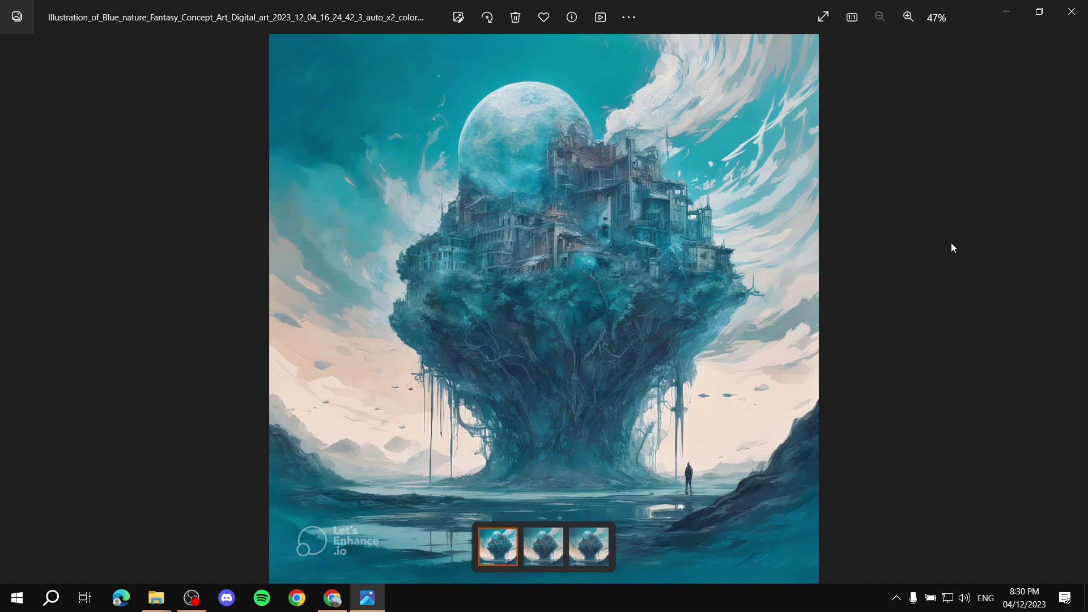
key(Right)
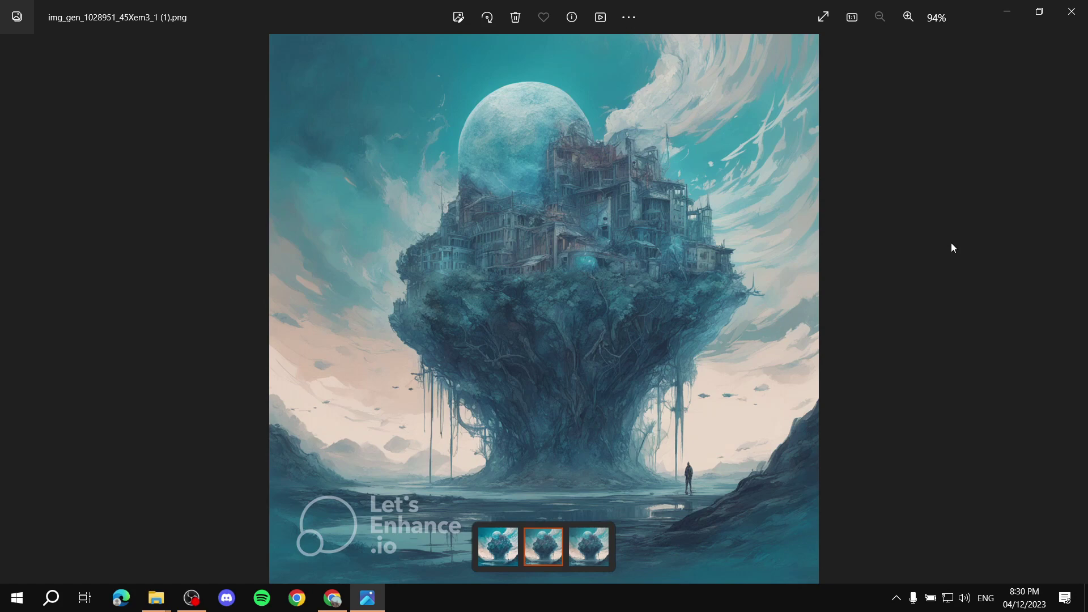
key(Left)
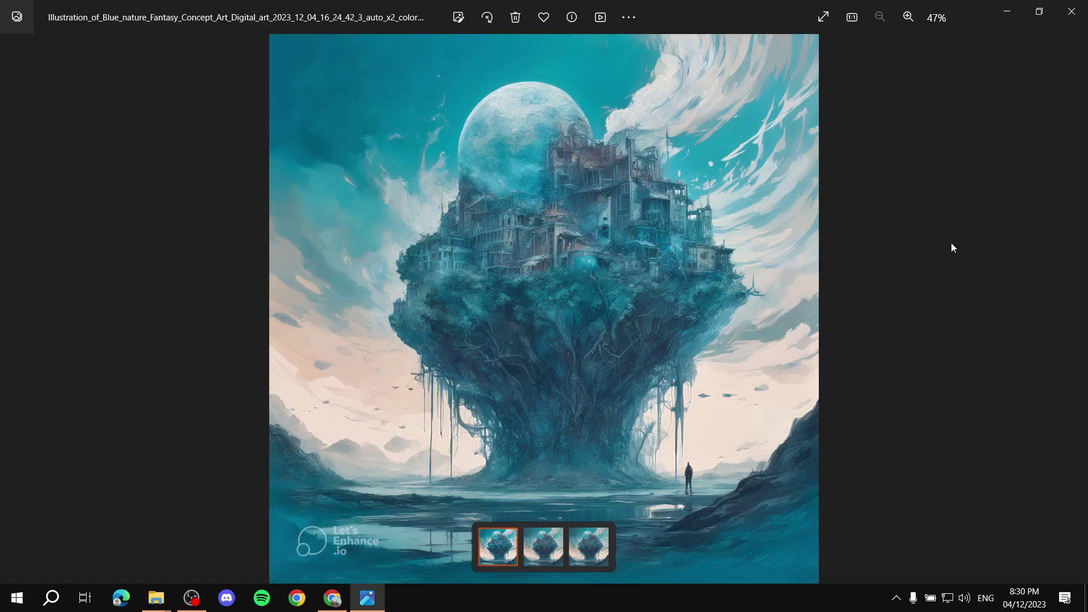
key(Right)
key(Left)
key(Right)
key(Left)
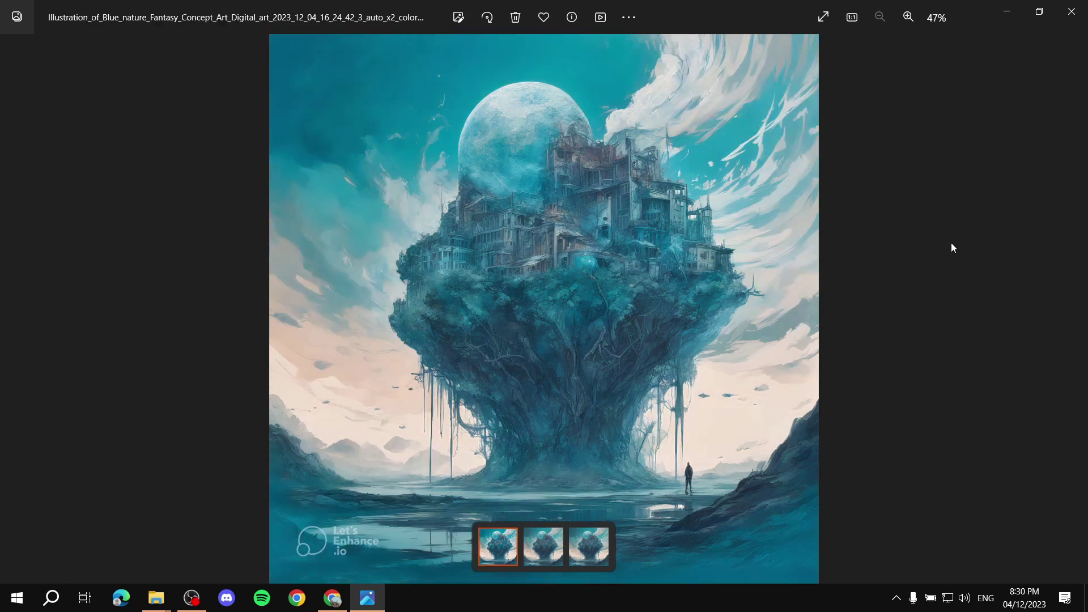